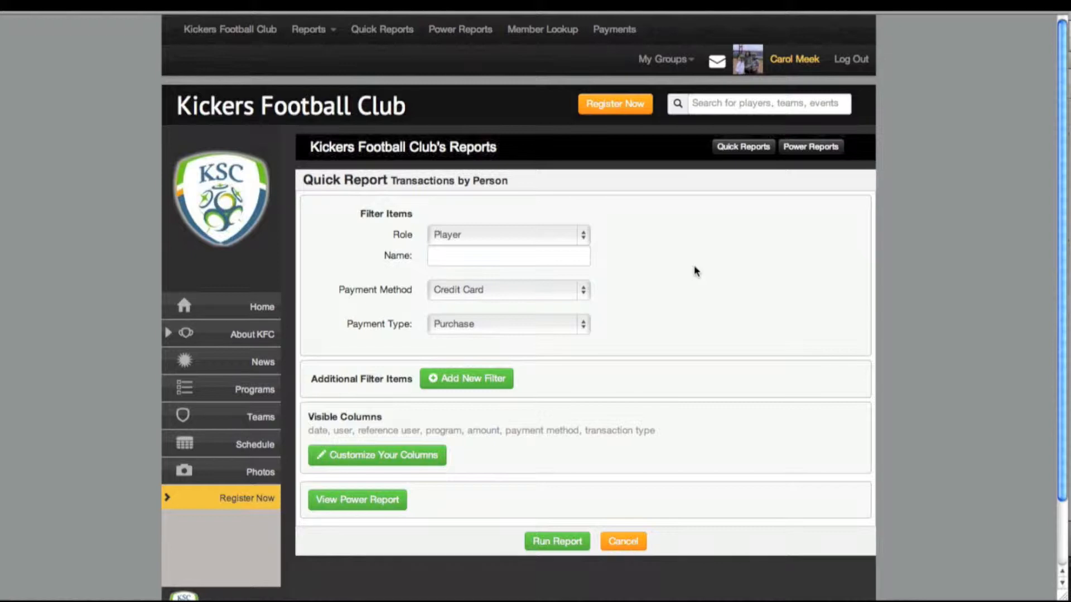
Filter the Transactions by Person report for the Player role, with payment method All and payment type Payment.
scroll(694, 271, "down", 3)
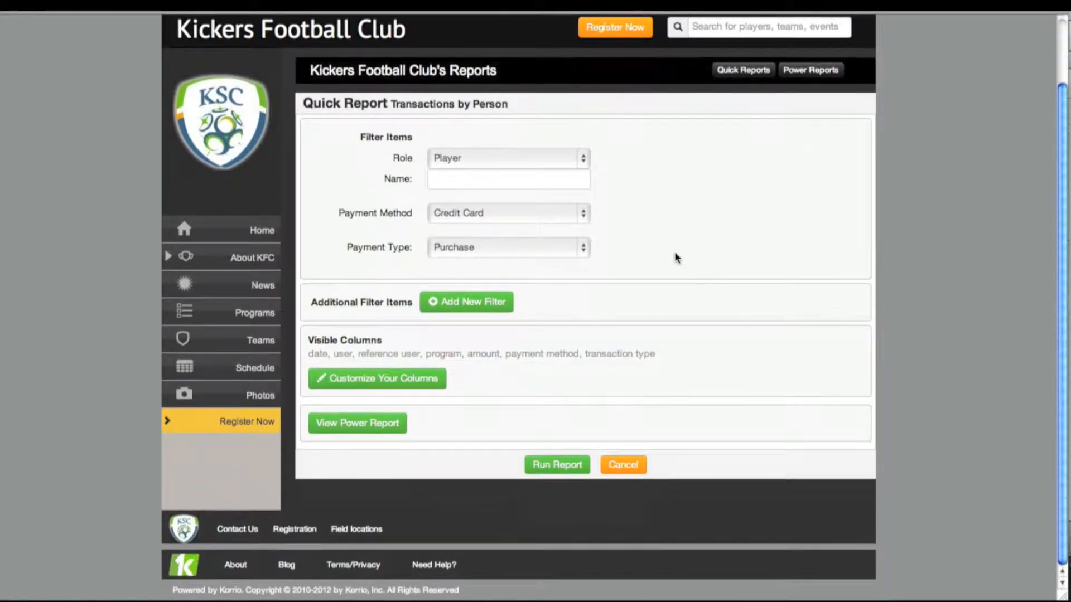
left_click(584, 160)
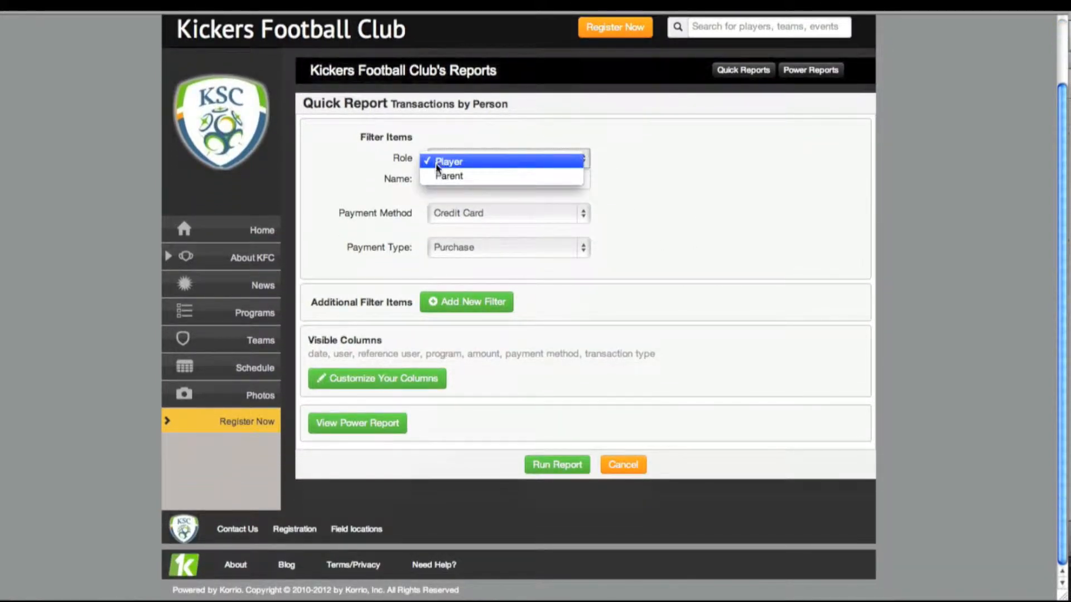
left_click(686, 196)
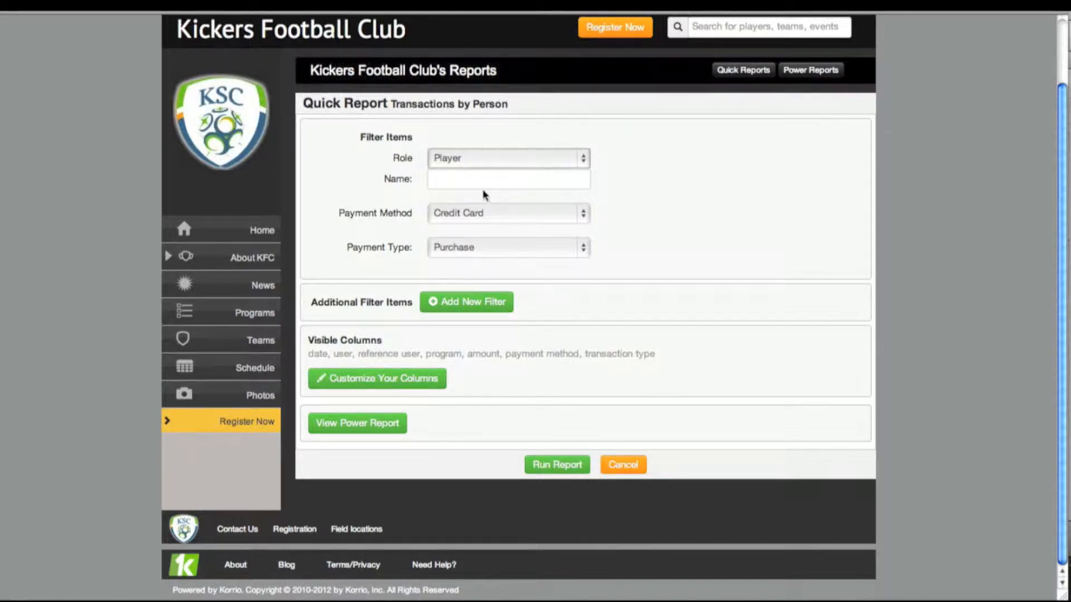
left_click(452, 183)
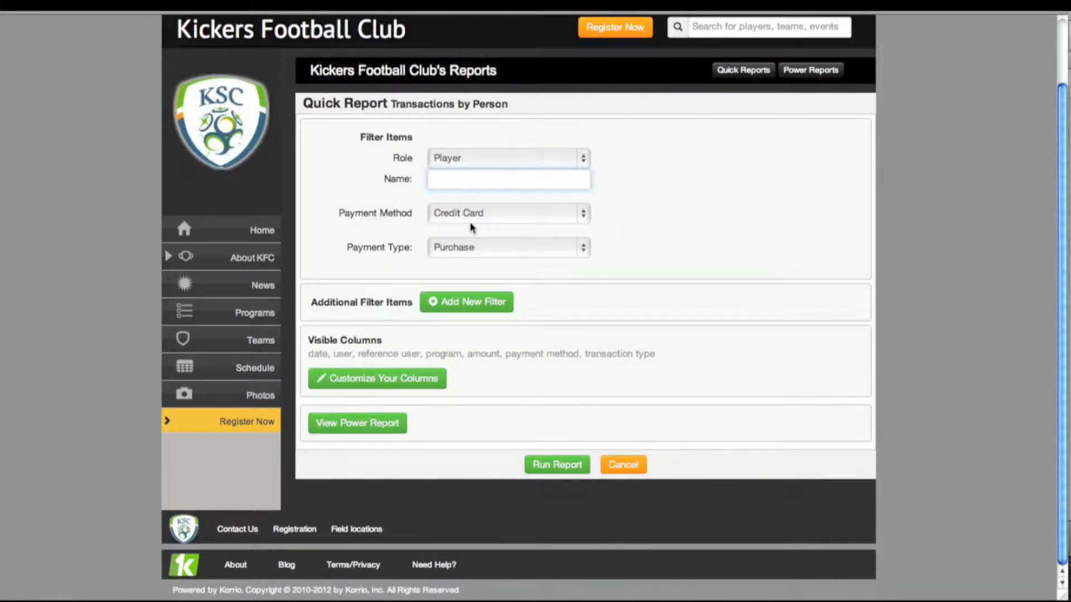
left_click(584, 214)
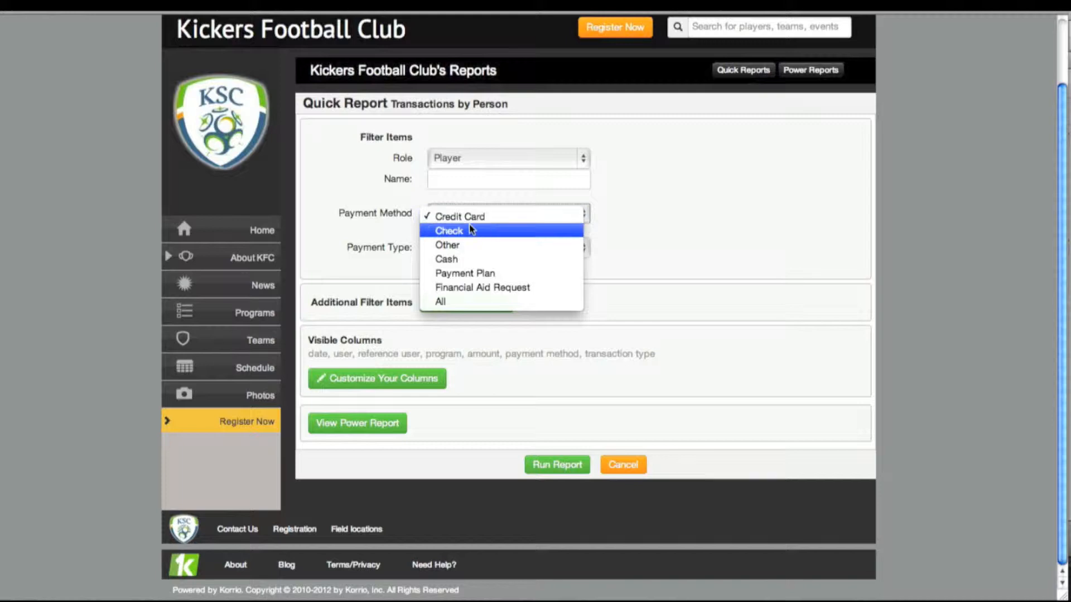
left_click(477, 302)
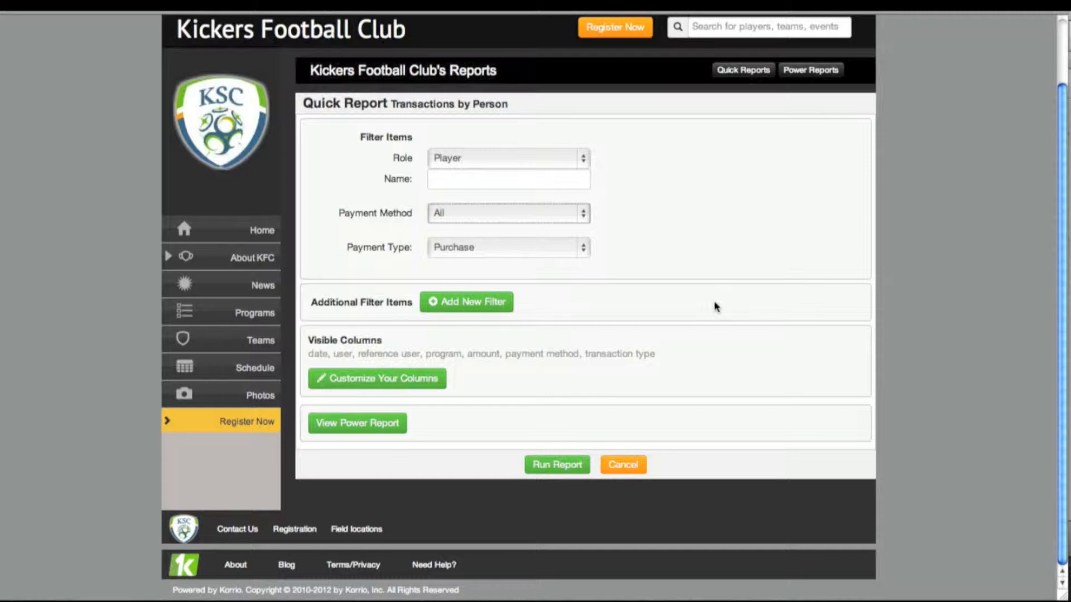
left_click(585, 251)
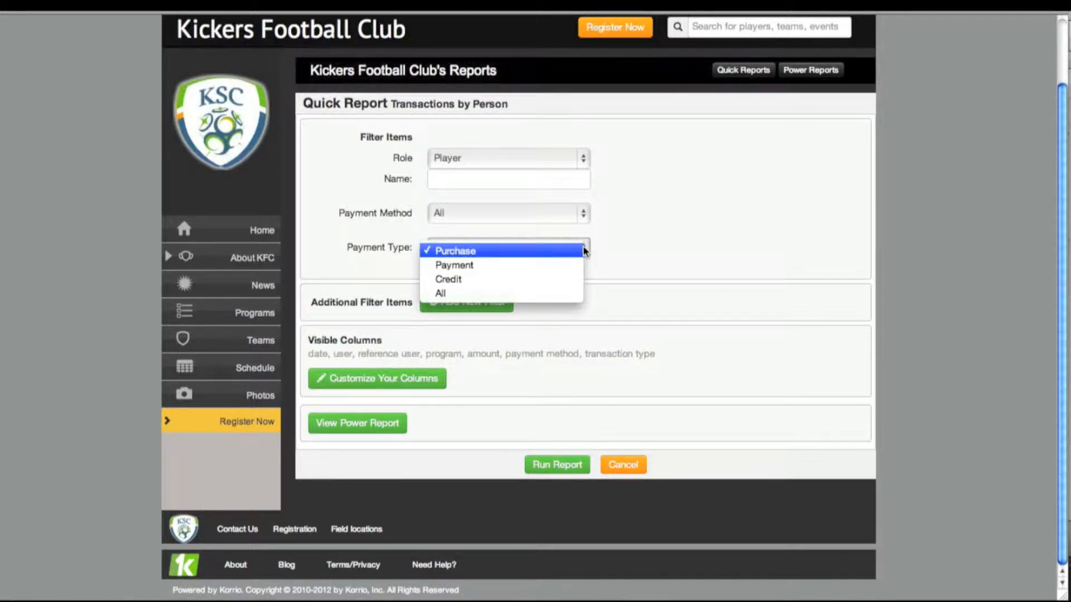
left_click(465, 265)
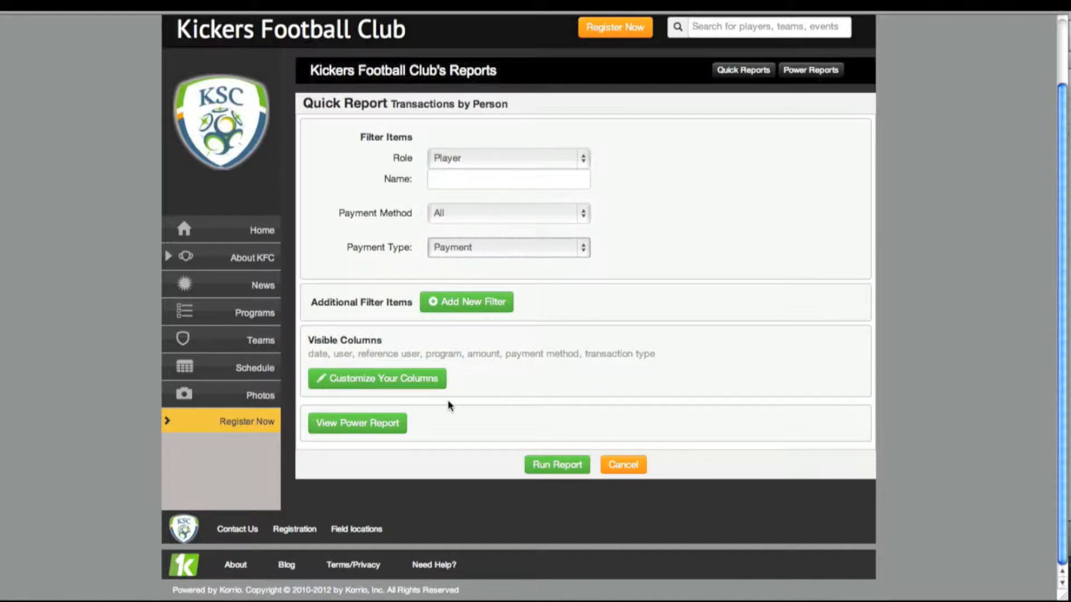
Open the column customization and examine the available standard and group columns for users and reference users.
left_click(357, 380)
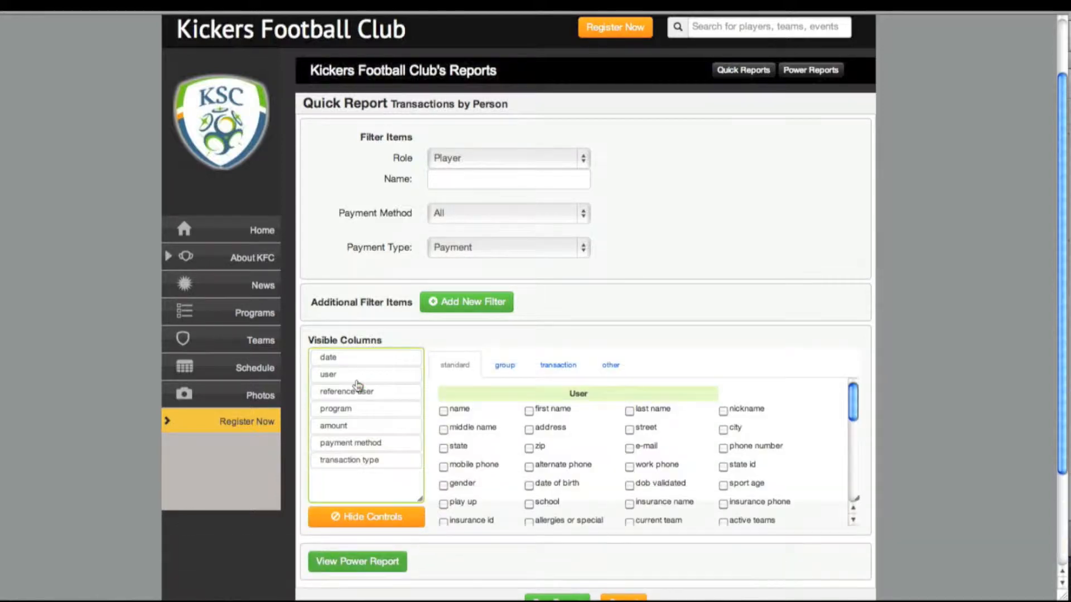
scroll(993, 343, "down", 3)
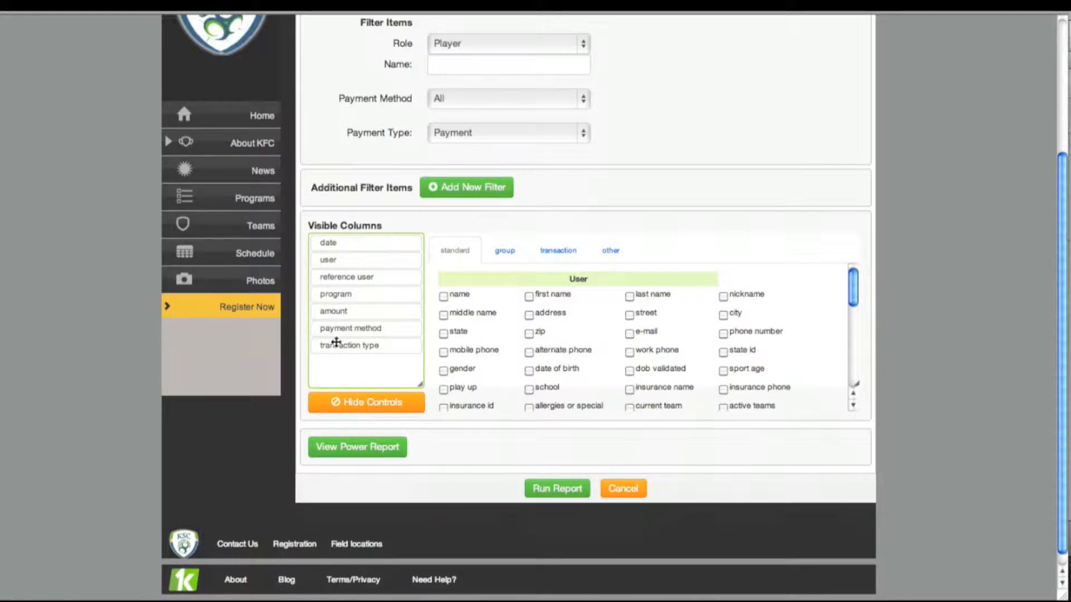
mouse_move(362, 296)
left_mouse_down()
mouse_move(366, 234)
mouse_move(361, 338)
mouse_move(363, 266)
mouse_move(363, 311)
mouse_move(365, 294)
left_mouse_up()
scroll(592, 357, "down", 5)
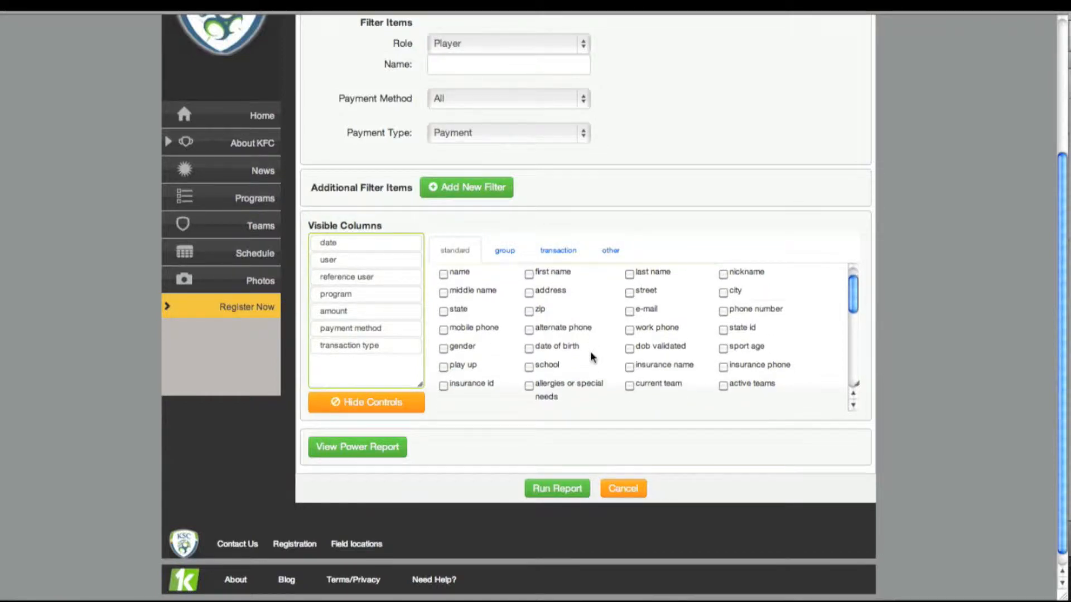
scroll(592, 357, "up", 6)
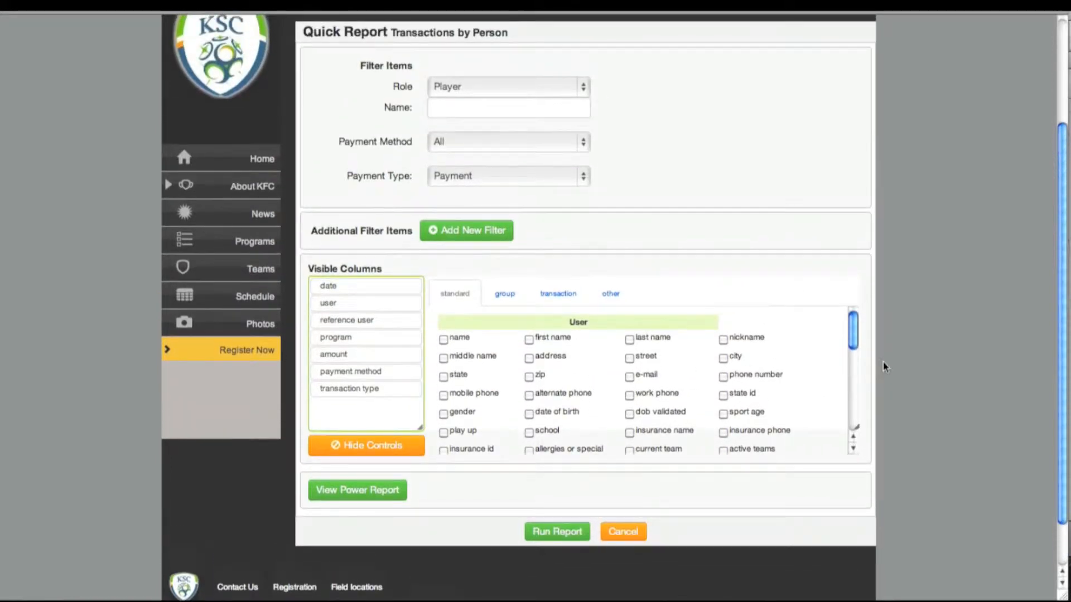
scroll(915, 370, "down", 3)
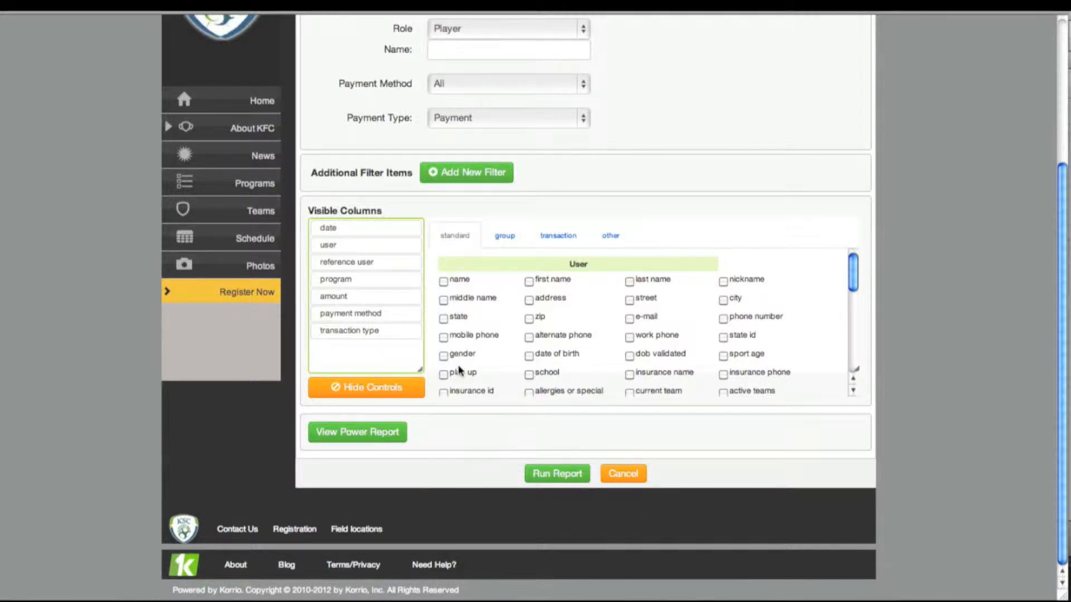
scroll(635, 379, "down", 3)
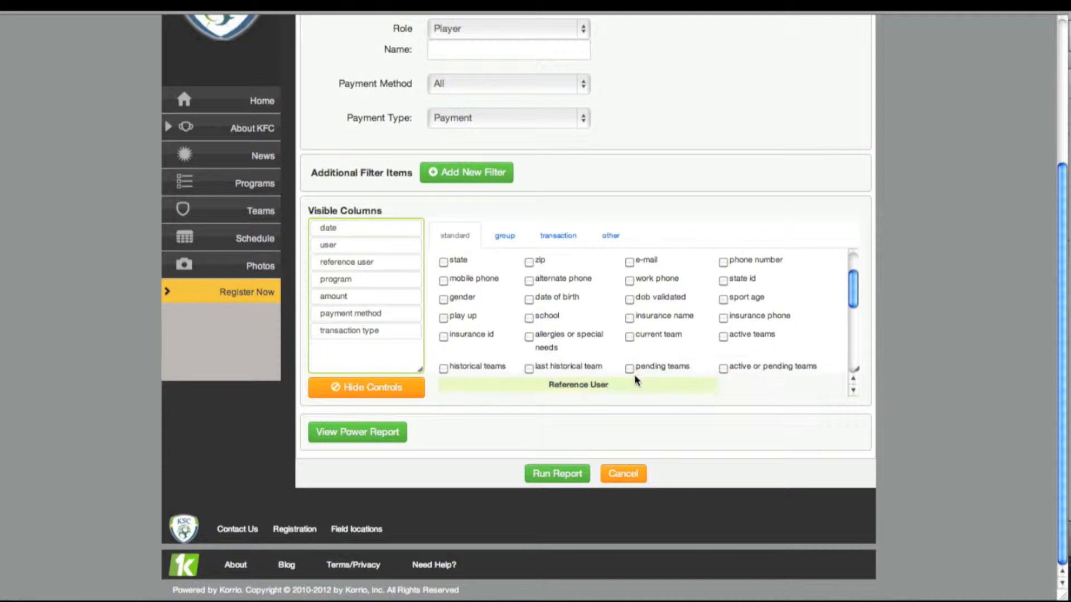
scroll(636, 381, "down", 1)
scroll(638, 380, "down", 4)
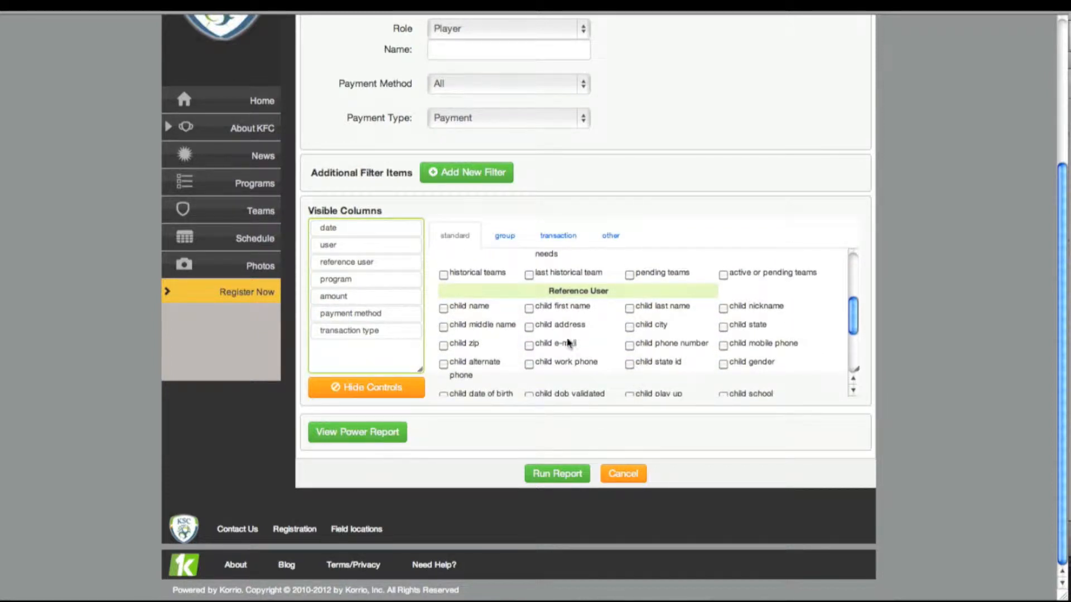
left_click(512, 245)
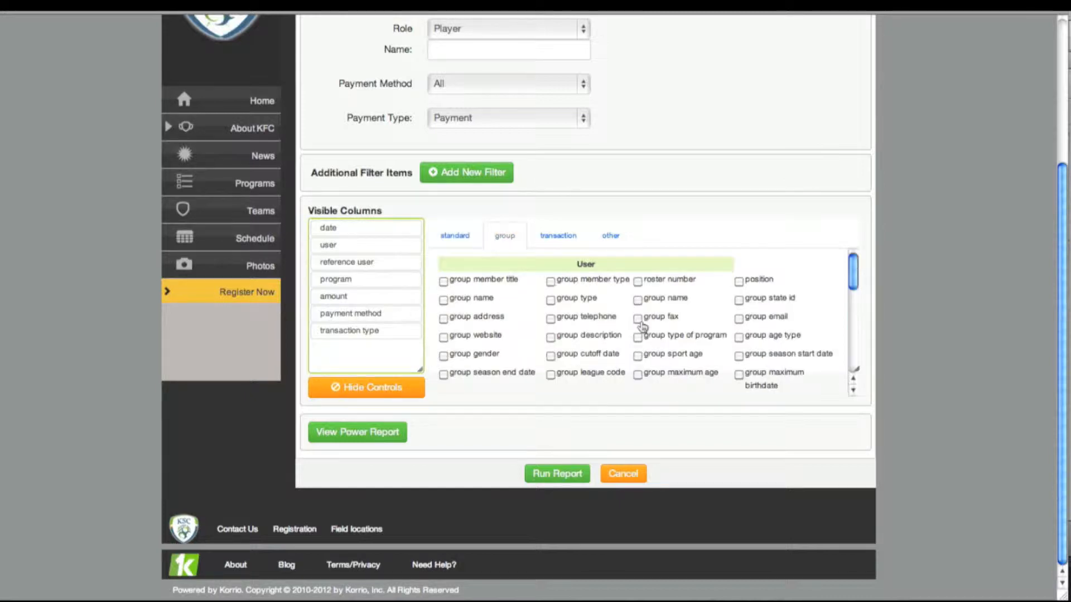
scroll(668, 369, "down", 2)
scroll(668, 368, "down", 3)
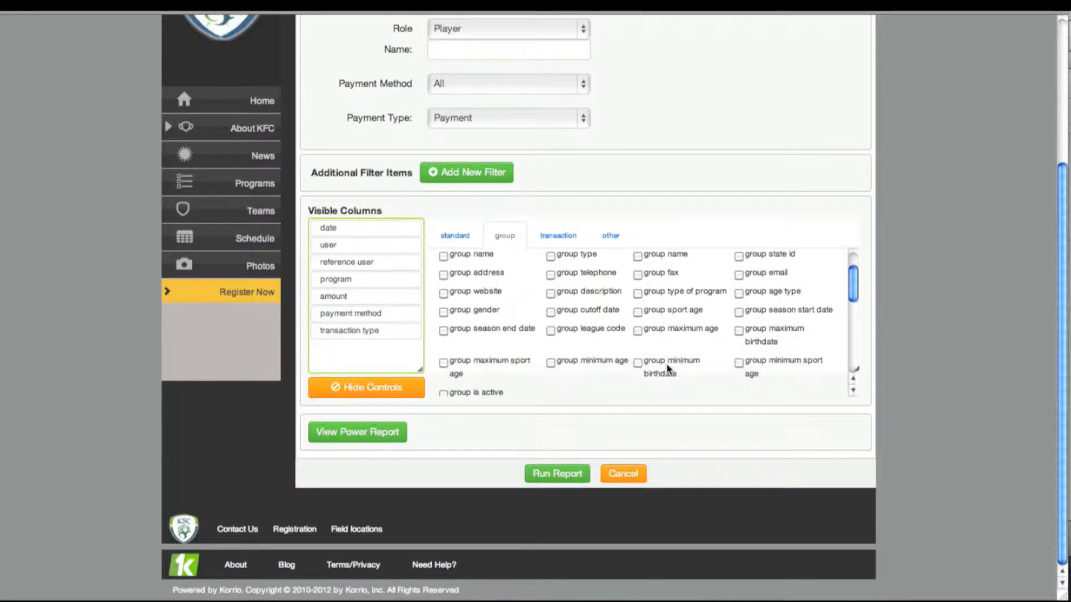
scroll(671, 368, "up", 5)
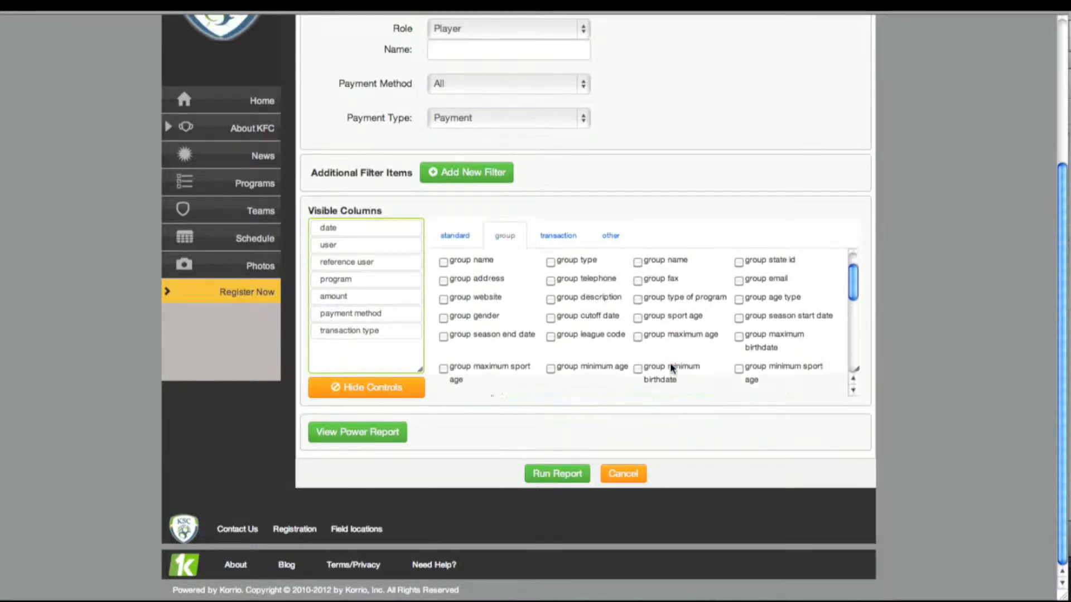
Add the last program payment amount transaction column to the visible columns and remove it again.
left_click(551, 294)
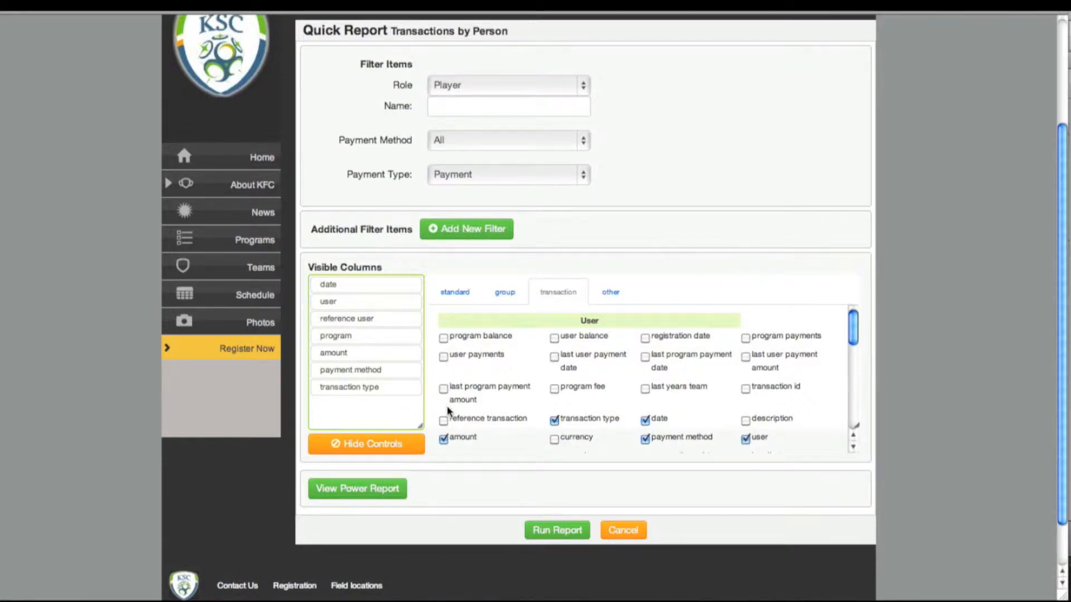
left_click(444, 390)
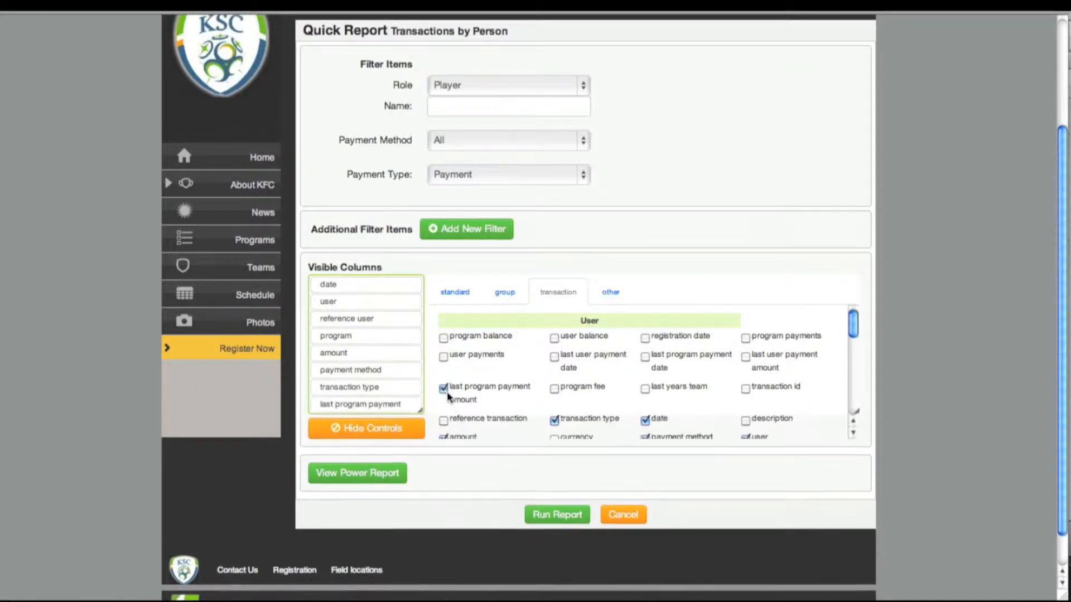
left_click(450, 393)
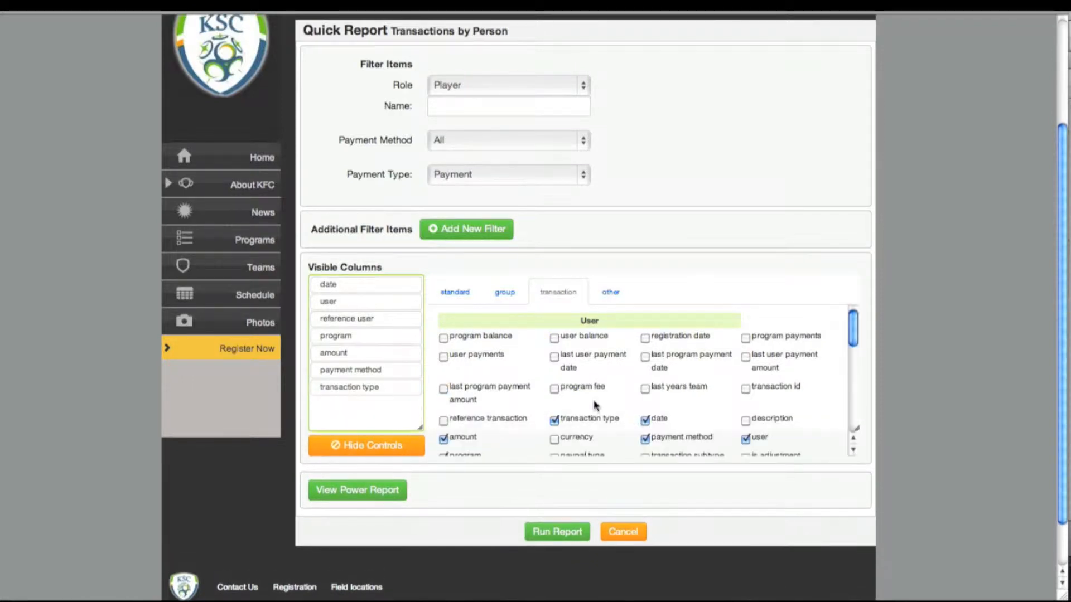
Review the user and reference user columns in the other category and return to the standard columns.
left_click(610, 292)
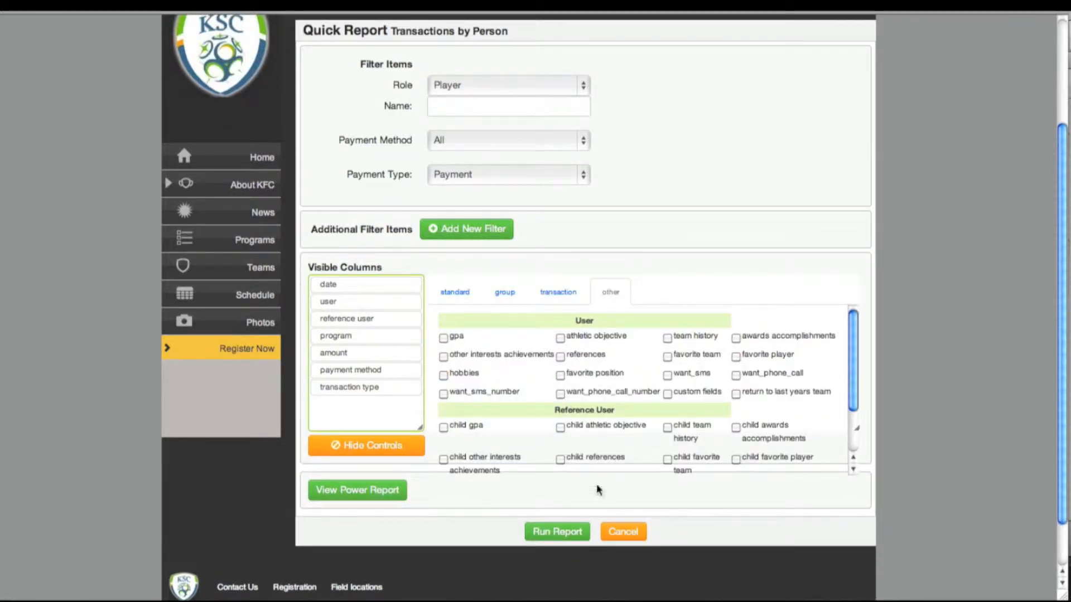
scroll(524, 443, "down", 1)
scroll(524, 444, "down", 5)
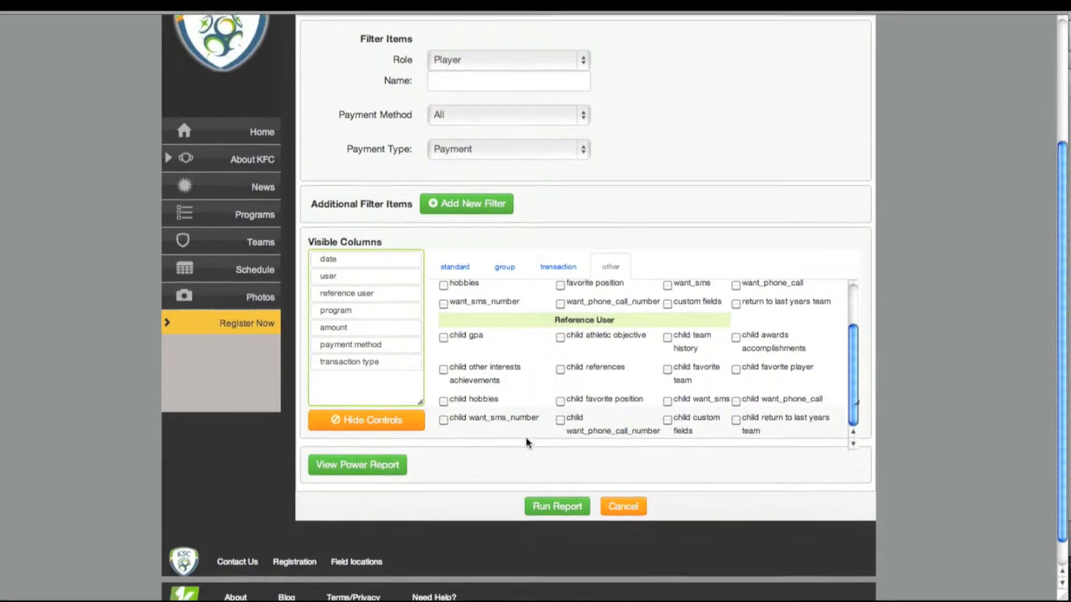
scroll(547, 388, "up", 5)
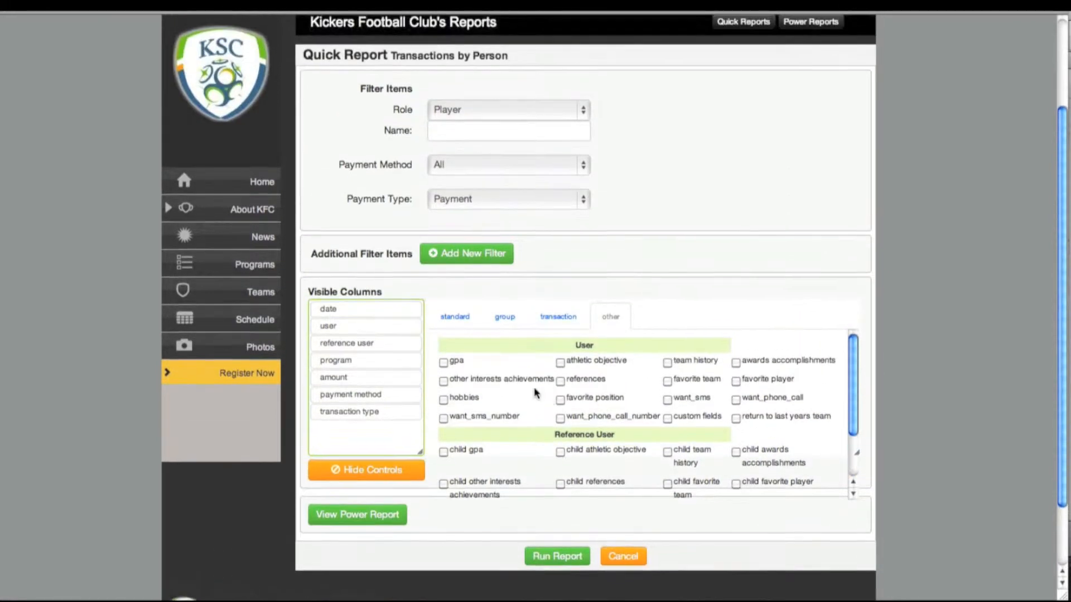
left_click(453, 317)
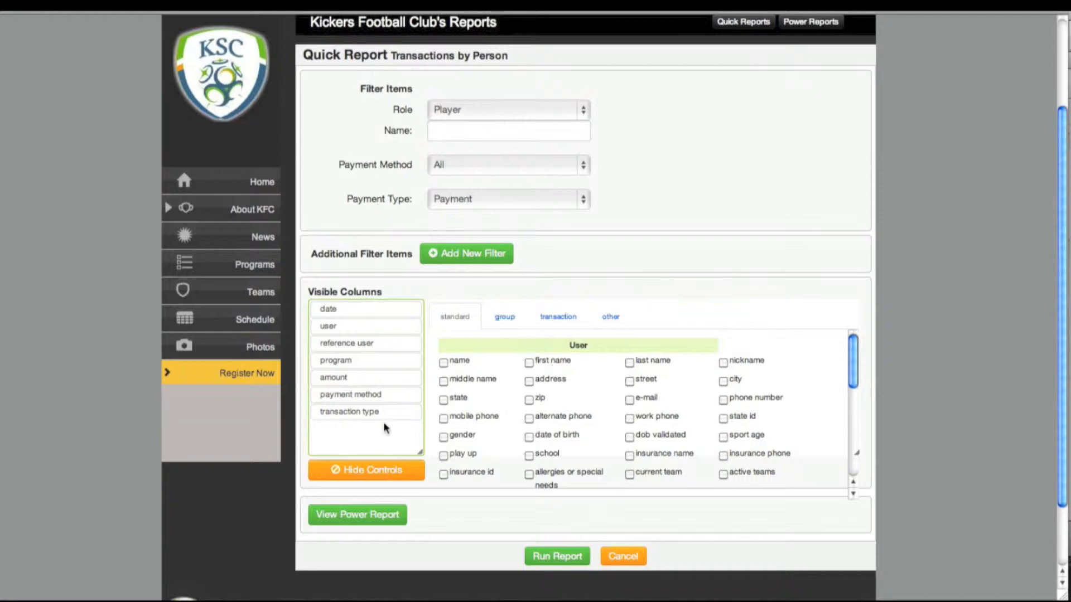
Run the Transactions by Person report and look through its results across all columns.
scroll(383, 424, "down", 2)
left_click(560, 502)
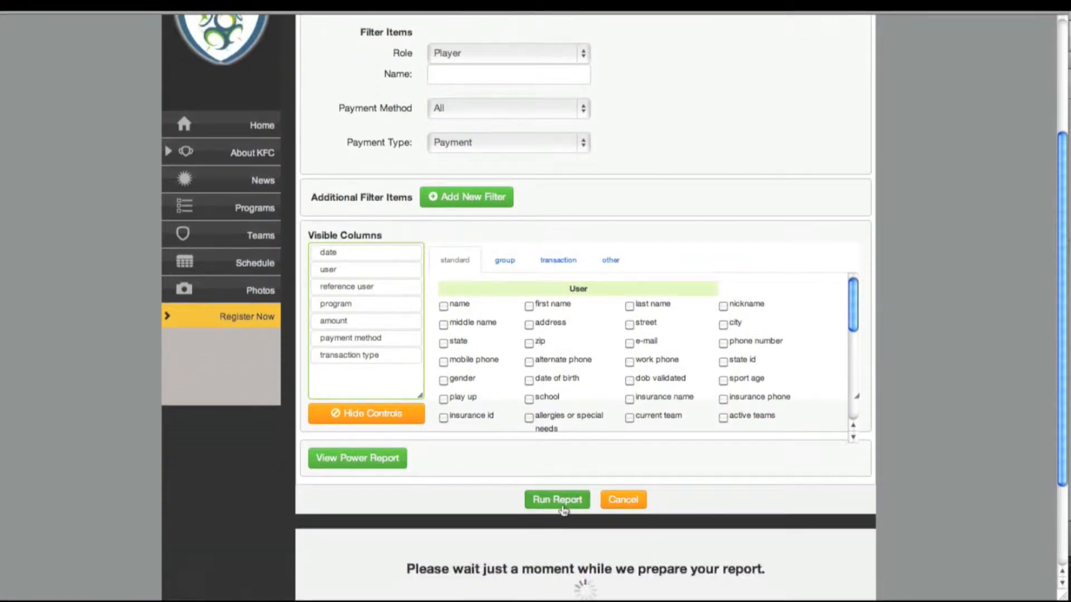
scroll(952, 511, "down", 1)
scroll(950, 509, "down", 3)
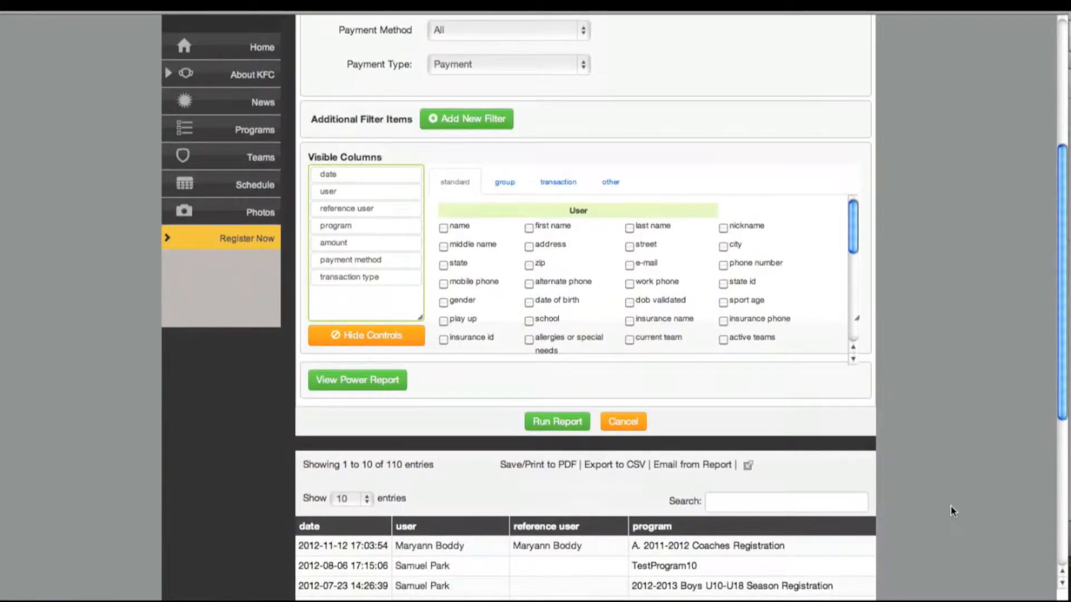
scroll(950, 511, "down", 3)
scroll(950, 506, "down", 4)
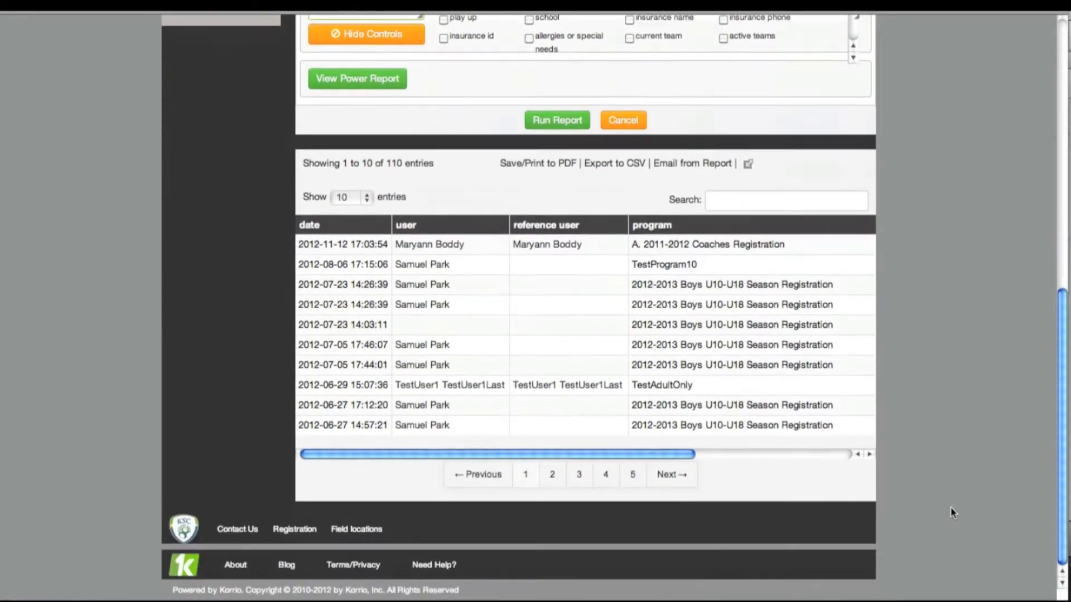
scroll(392, 421, "right", 1)
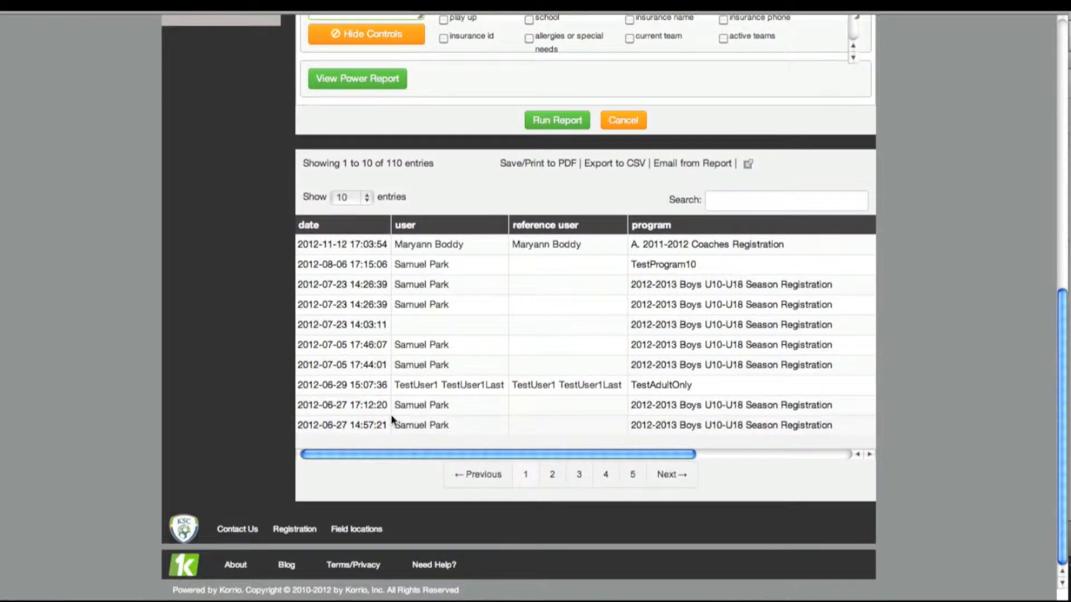
scroll(391, 415, "right", 5)
scroll(389, 417, "left", 5)
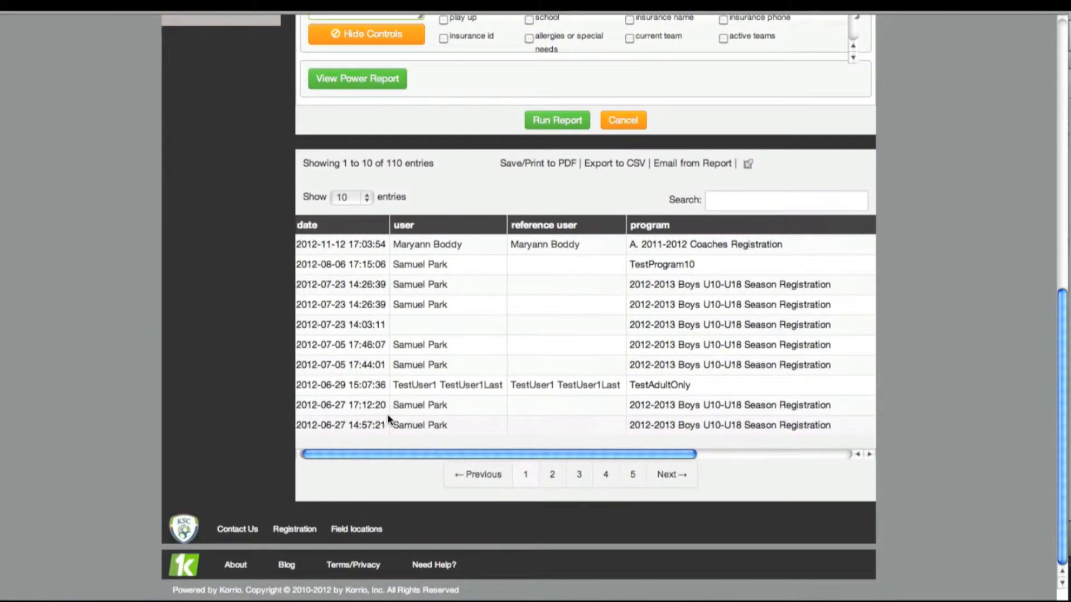
scroll(389, 418, "right", 10)
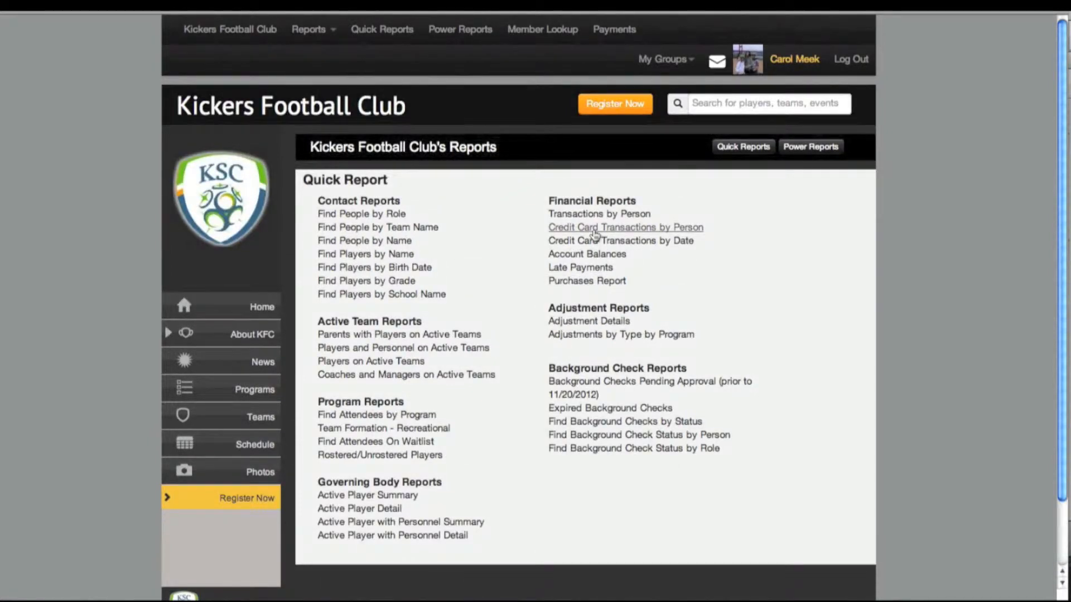
Open the Credit Card Transactions by Person quick report and review its role options and available columns.
left_click(596, 228)
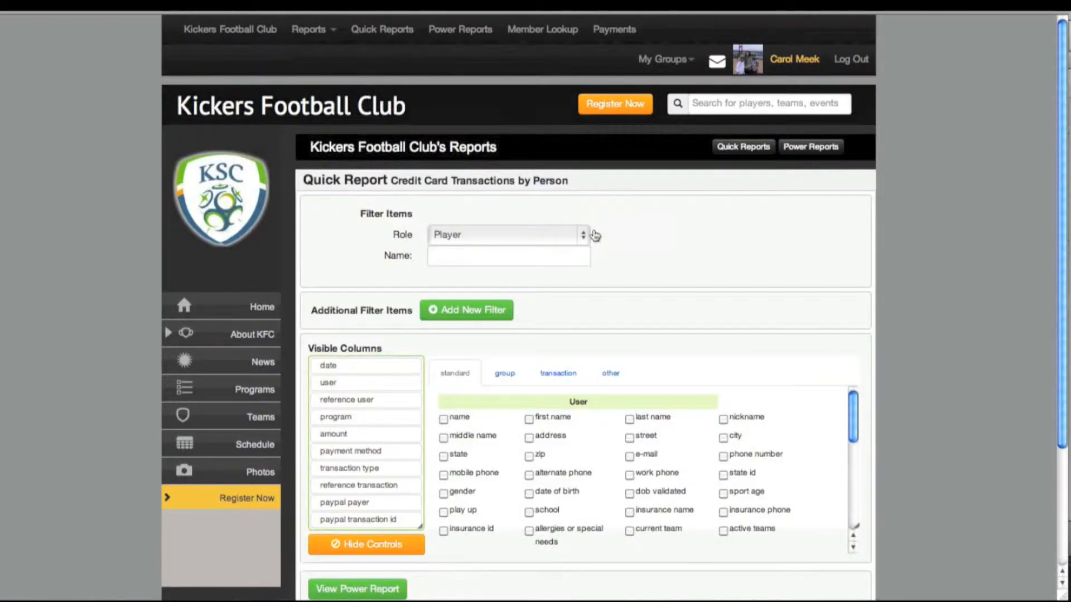
left_click(583, 236)
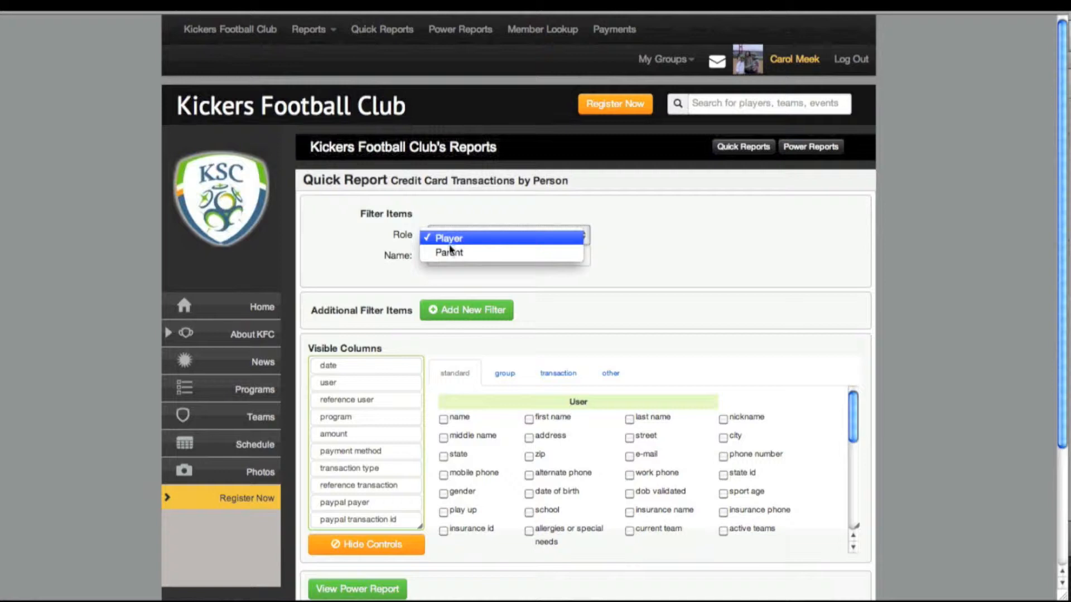
left_click(619, 269)
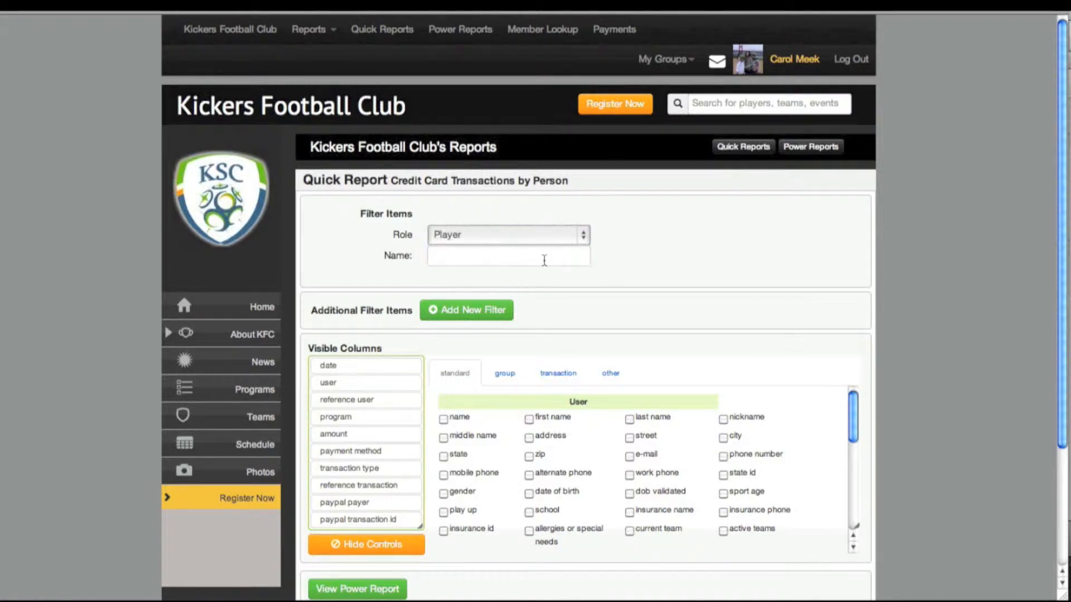
scroll(748, 299, "down", 5)
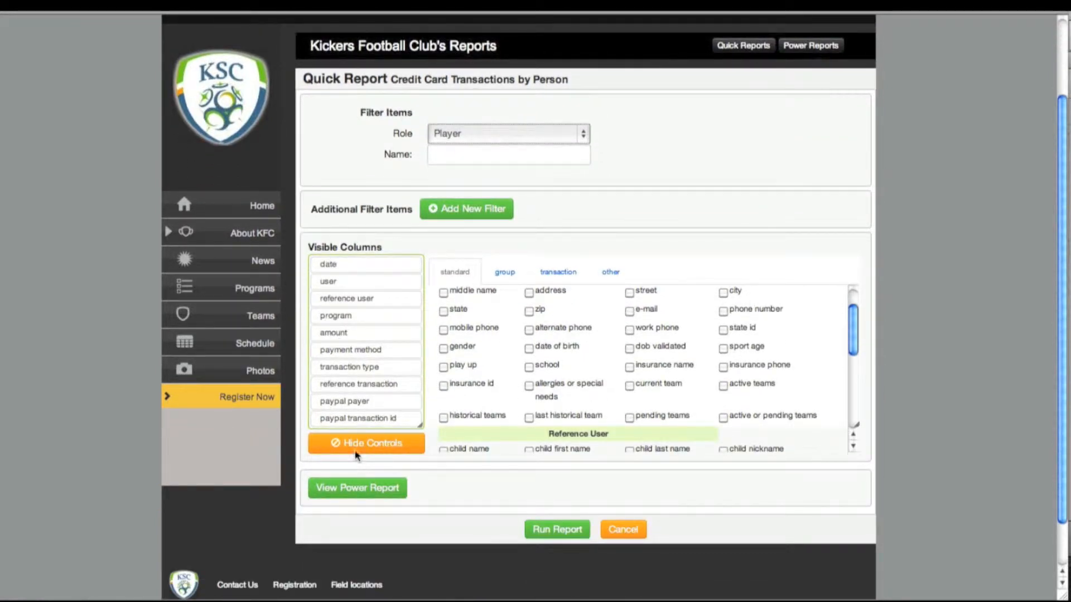
Leave the Credit Card Transactions by Person report and open the Credit Card Transactions by Date quick report.
scroll(348, 431, "up", 1)
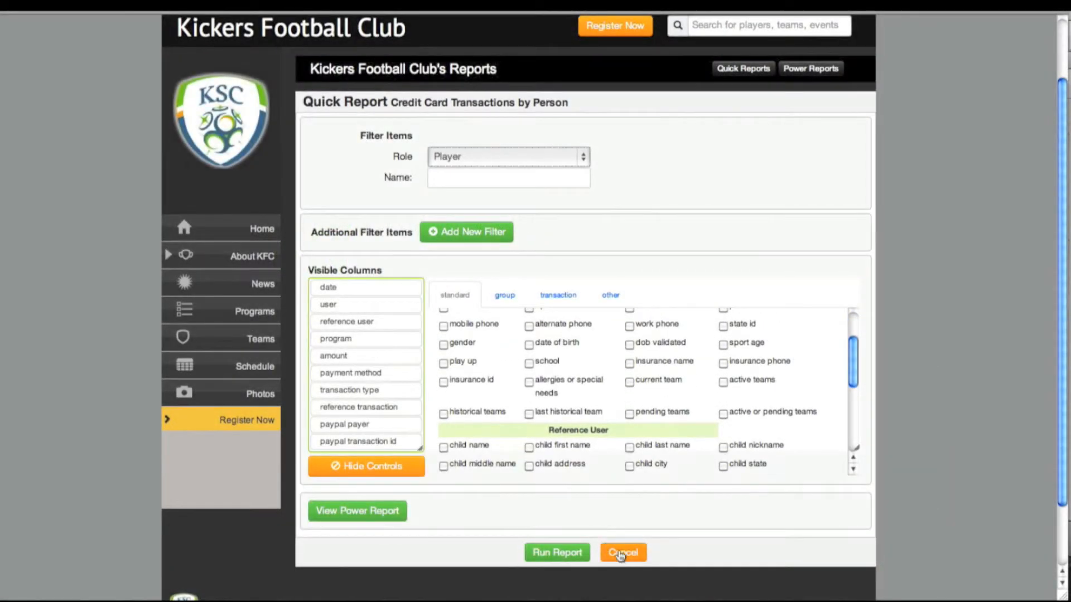
left_click(623, 552)
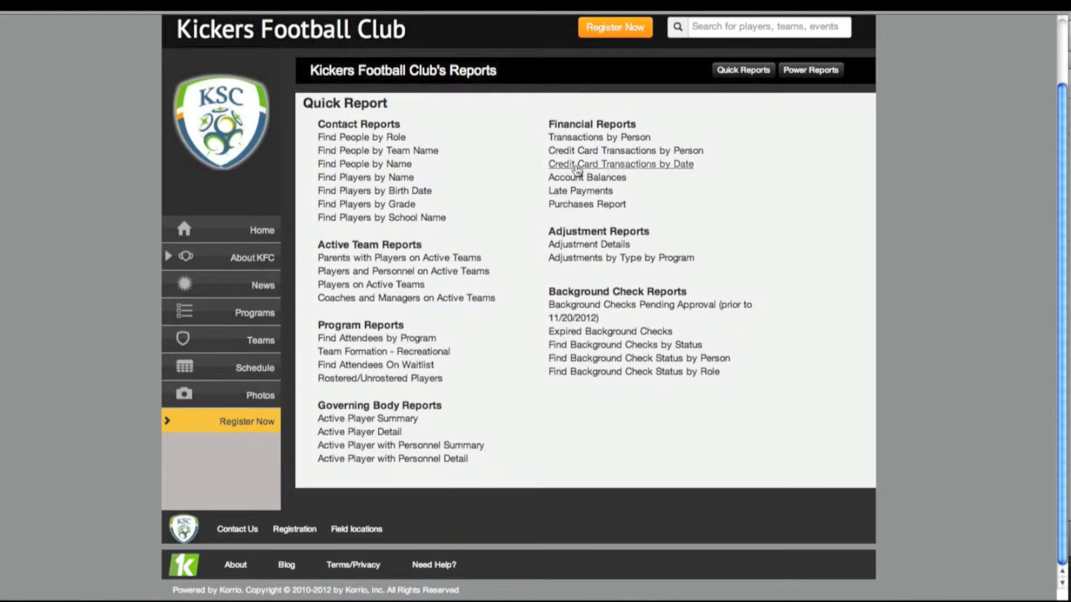
left_click(577, 171)
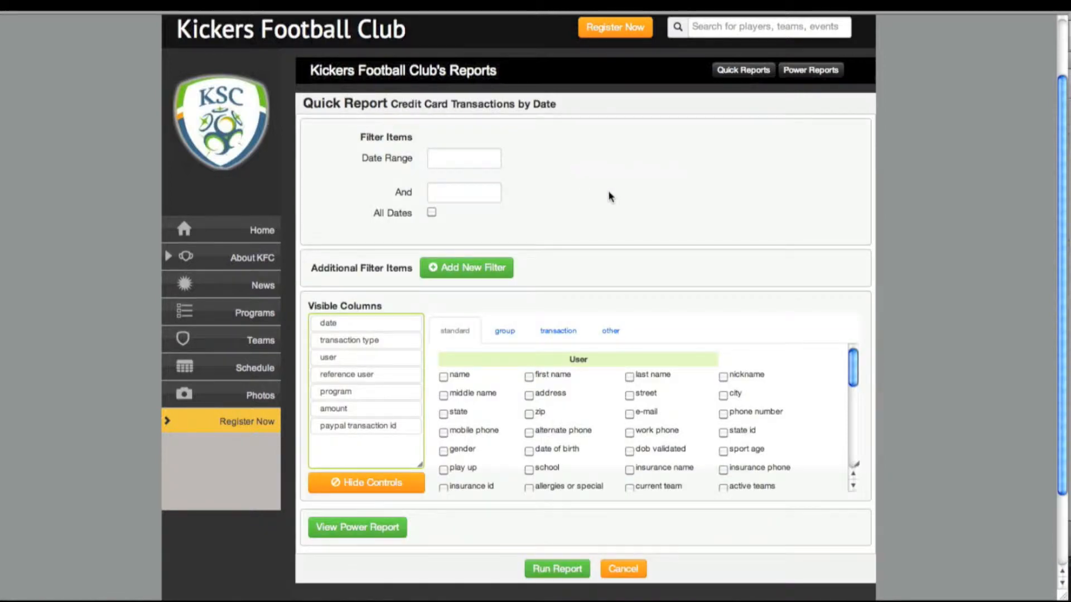
Set the start of the report's date range to 11/01/2012 and choose an end date.
scroll(608, 276, "down", 1)
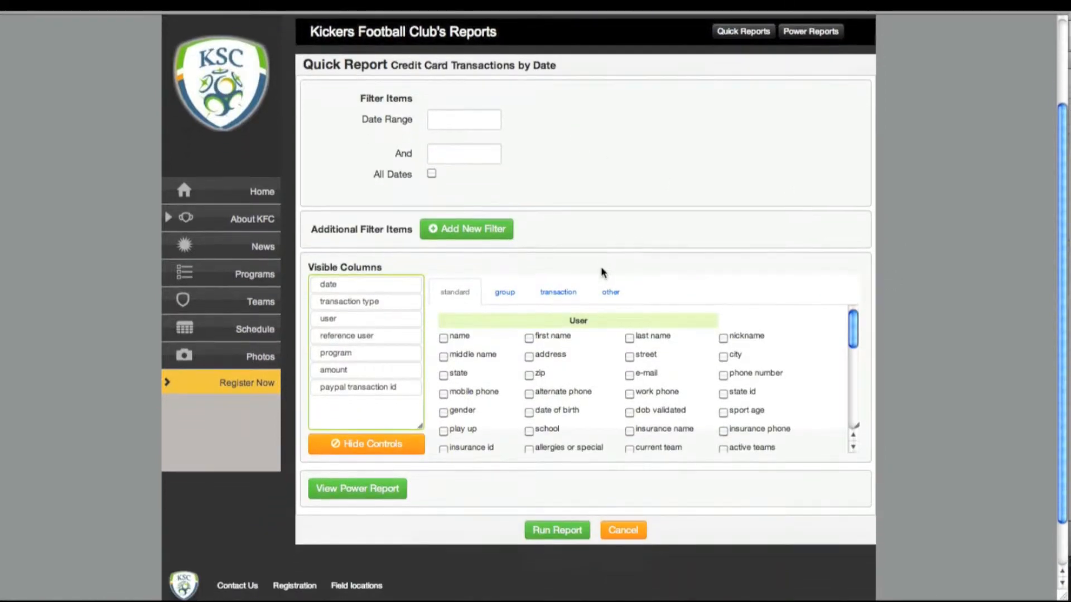
left_click(445, 115)
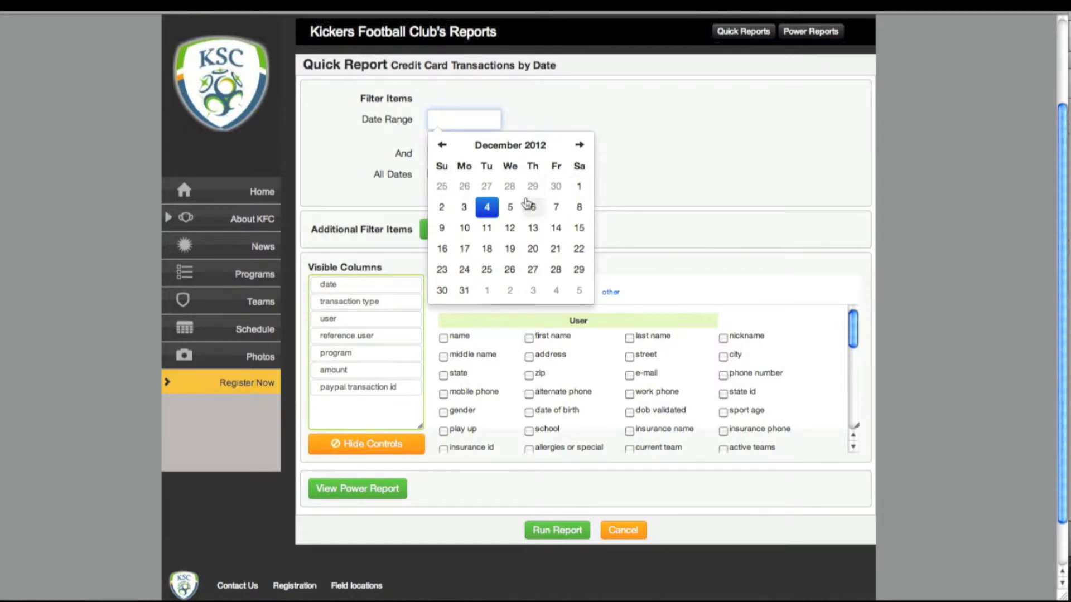
left_click(580, 189)
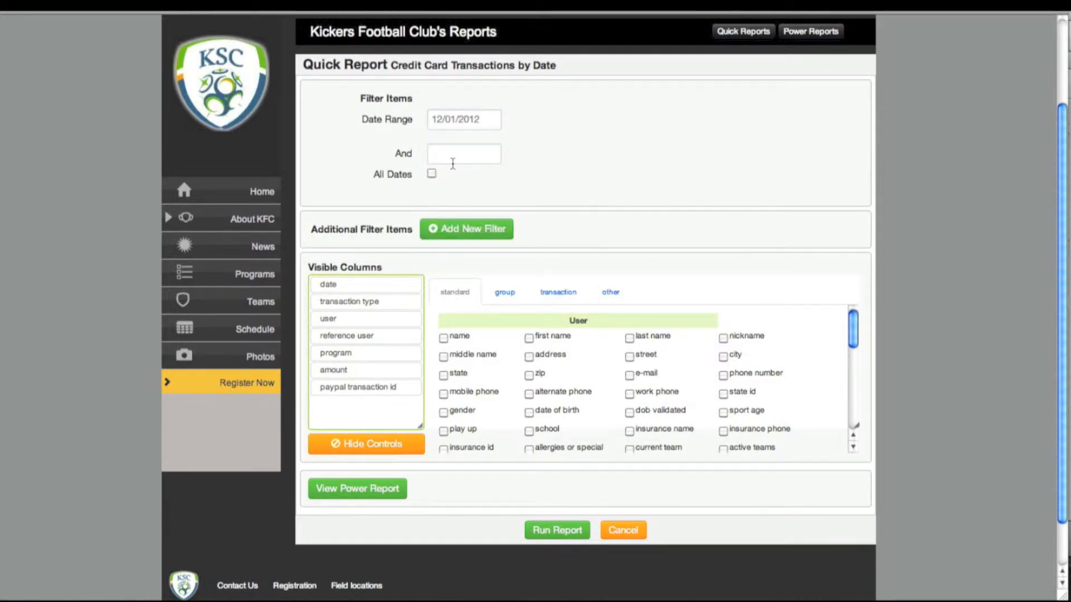
left_click(451, 122)
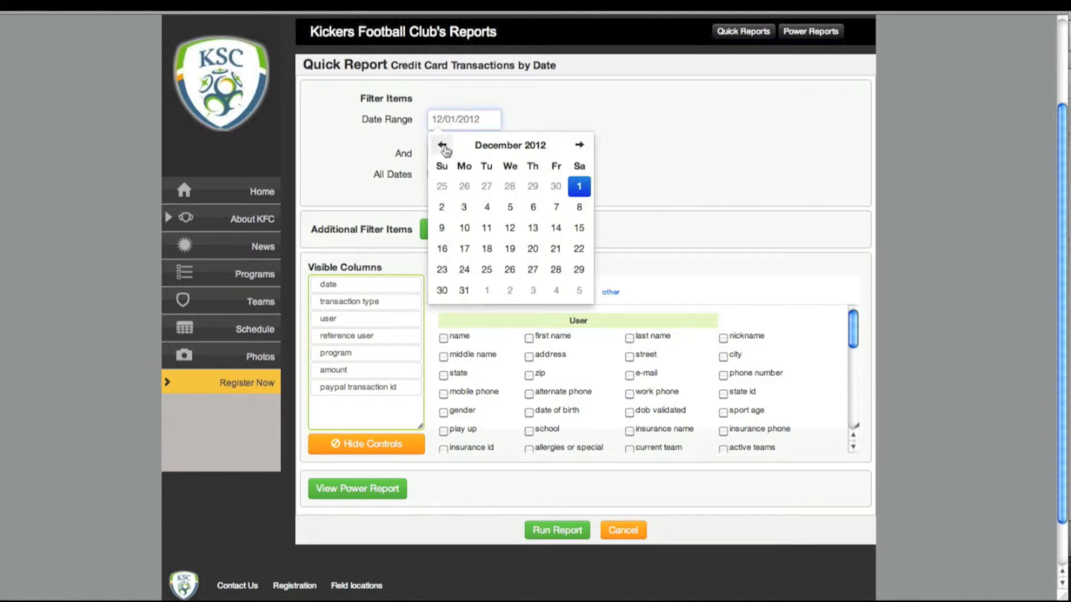
left_click(443, 146)
left_click(532, 187)
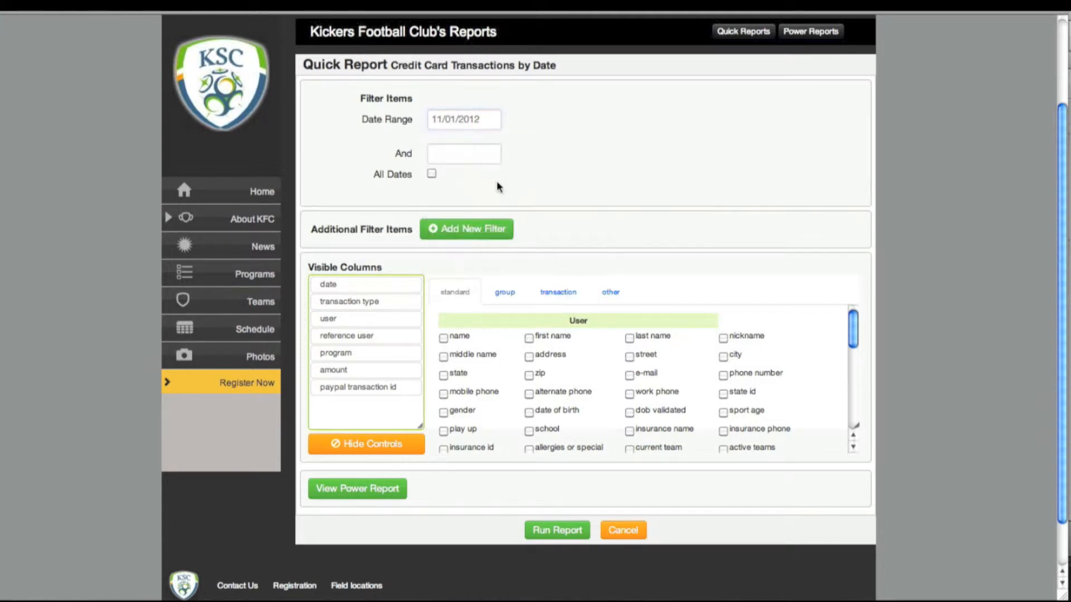
left_click(438, 156)
left_click(468, 327)
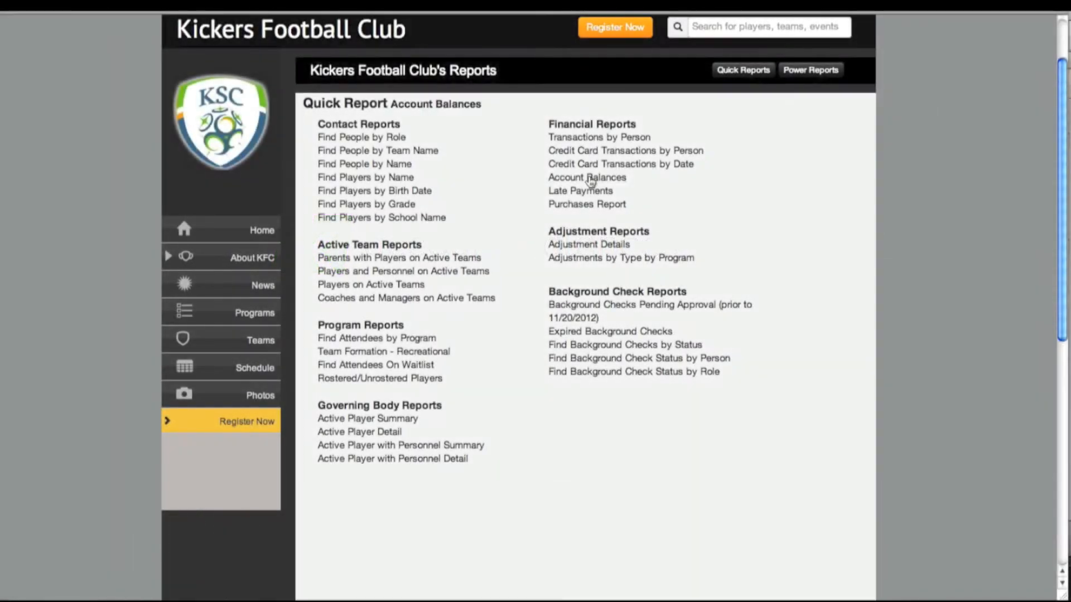
Run the Account Balances quick report as of 12/4/2012 and look through its results across all columns.
left_click(591, 180)
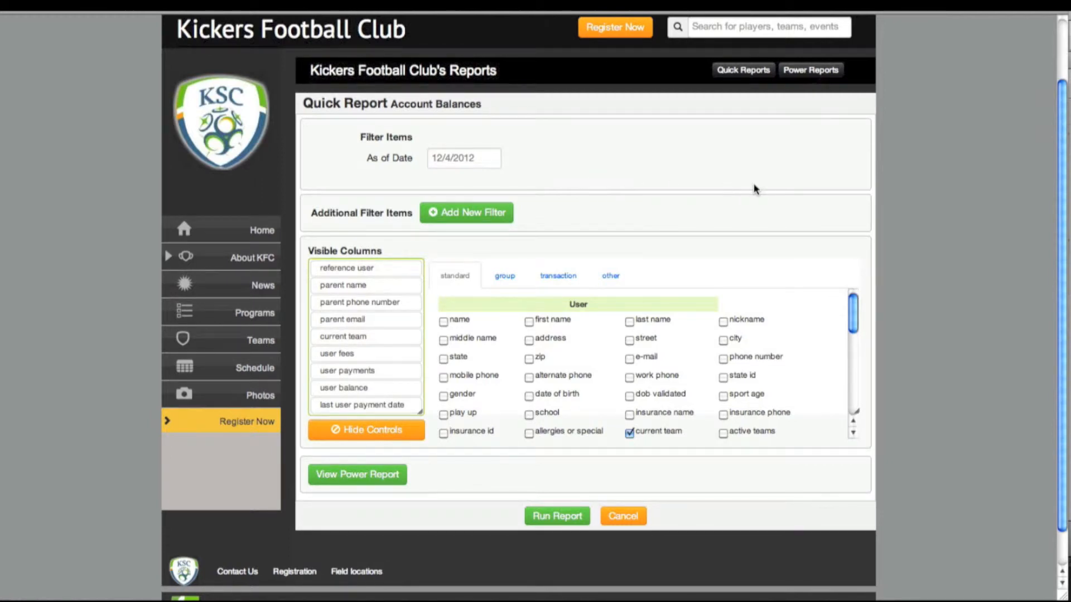
scroll(948, 262, "down", 2)
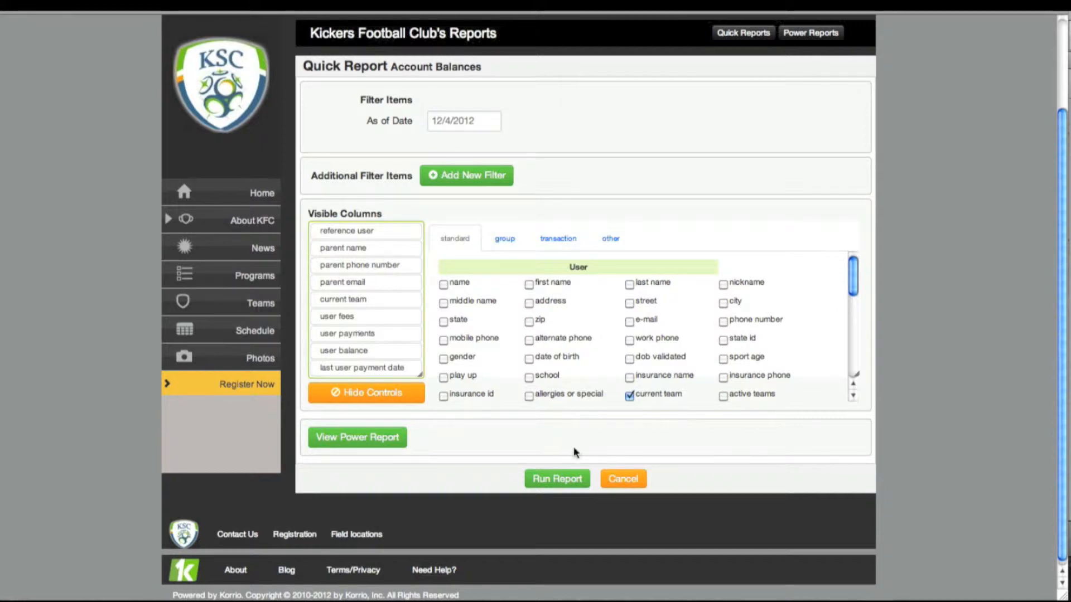
left_click(550, 483)
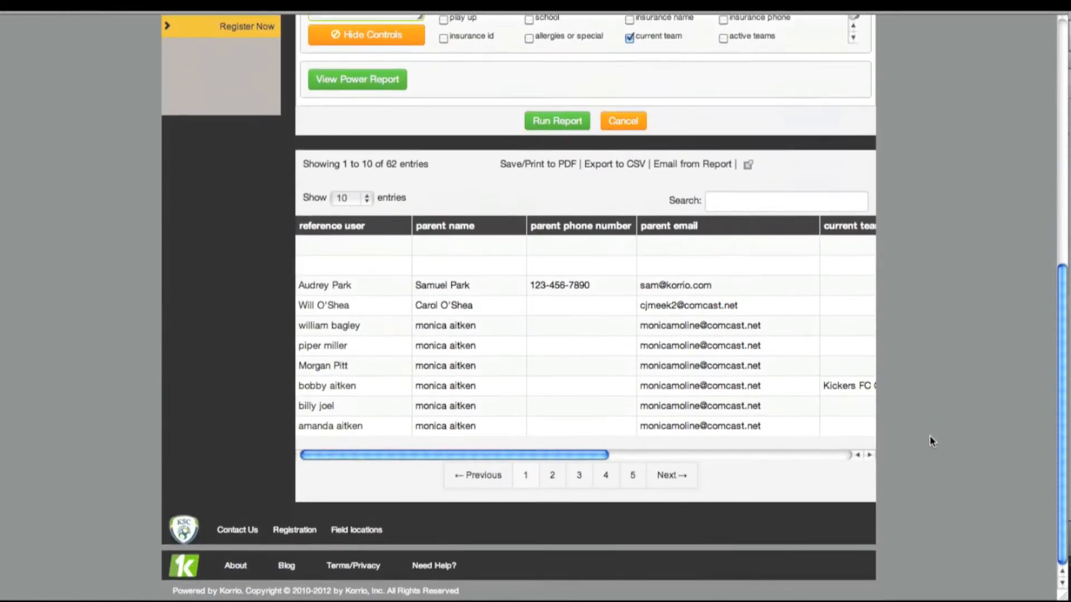
scroll(530, 420, "right", 10)
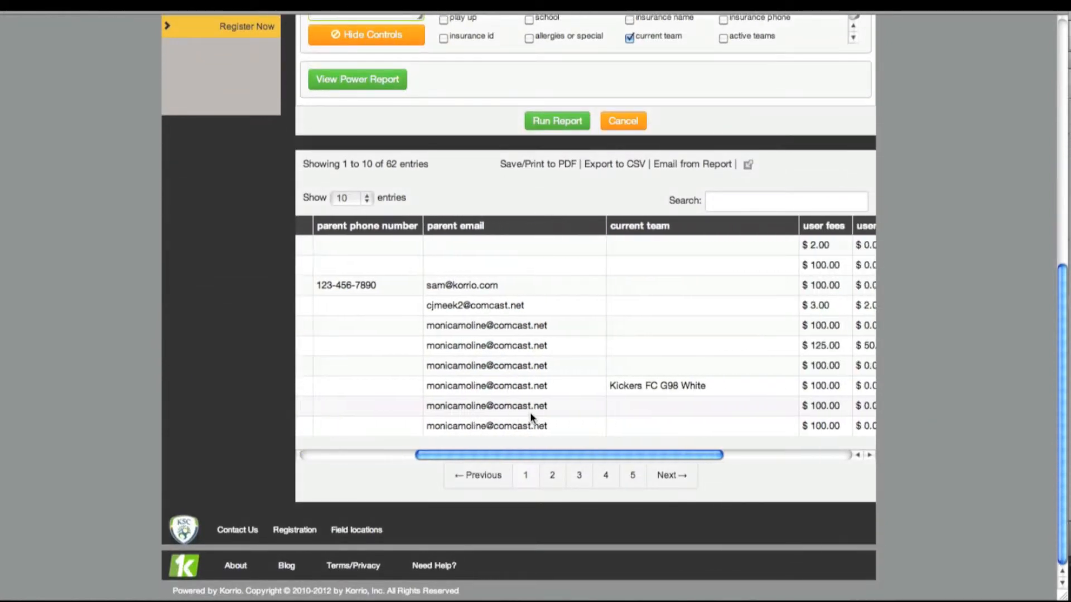
scroll(531, 418, "right", 5)
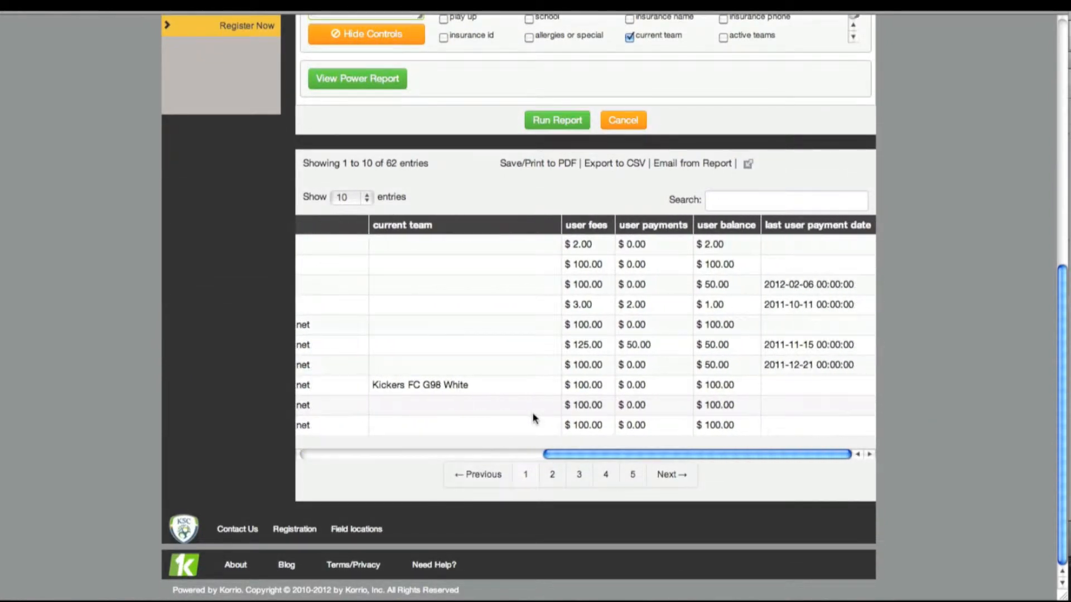
scroll(532, 418, "left", 5)
scroll(533, 416, "left", 6)
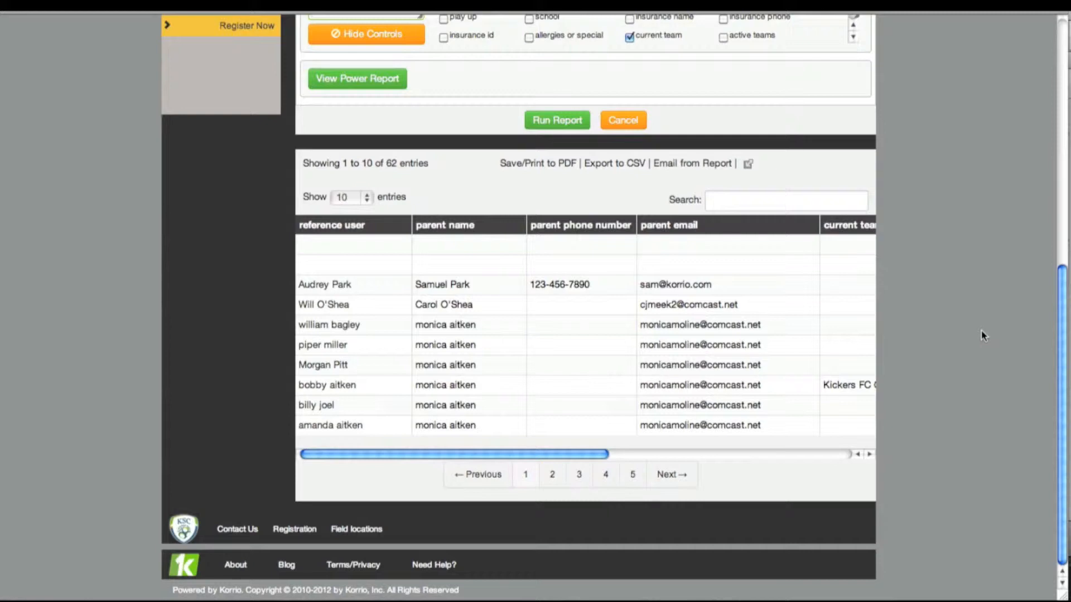
Start an email from the account balances report and autofill the contact's e-mail as an additional recipient.
scroll(973, 331, "up", 2)
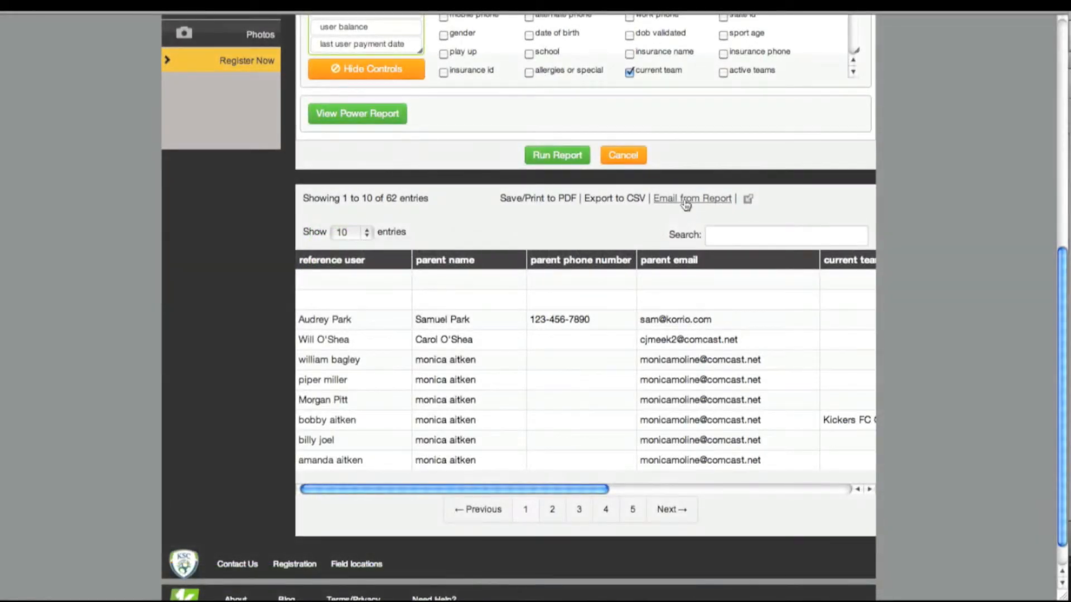
left_click(686, 200)
scroll(692, 437, "down", 7)
scroll(690, 436, "down", 1)
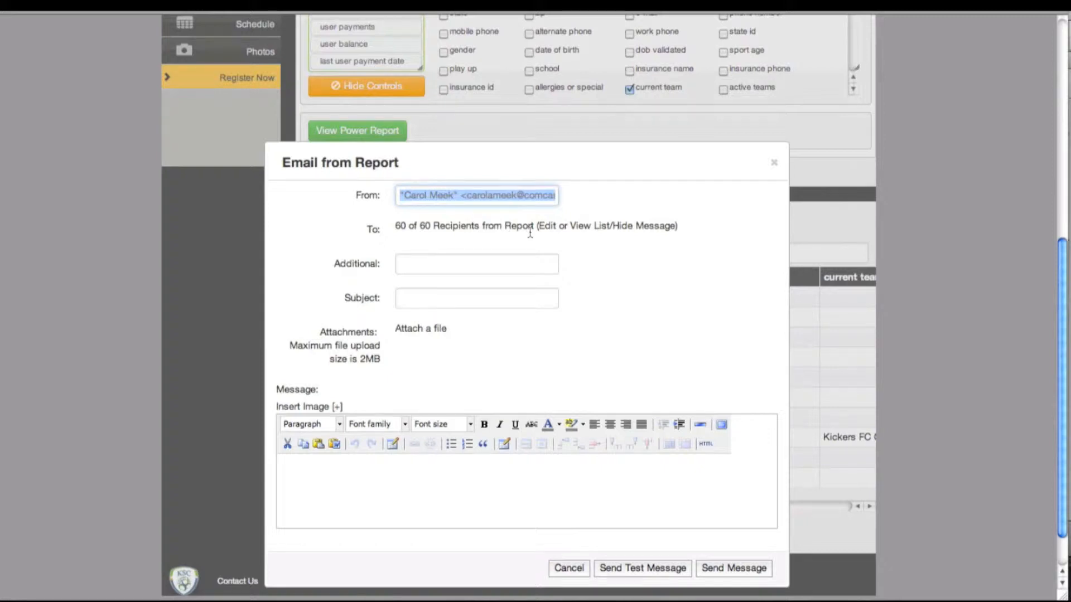
left_click(442, 262)
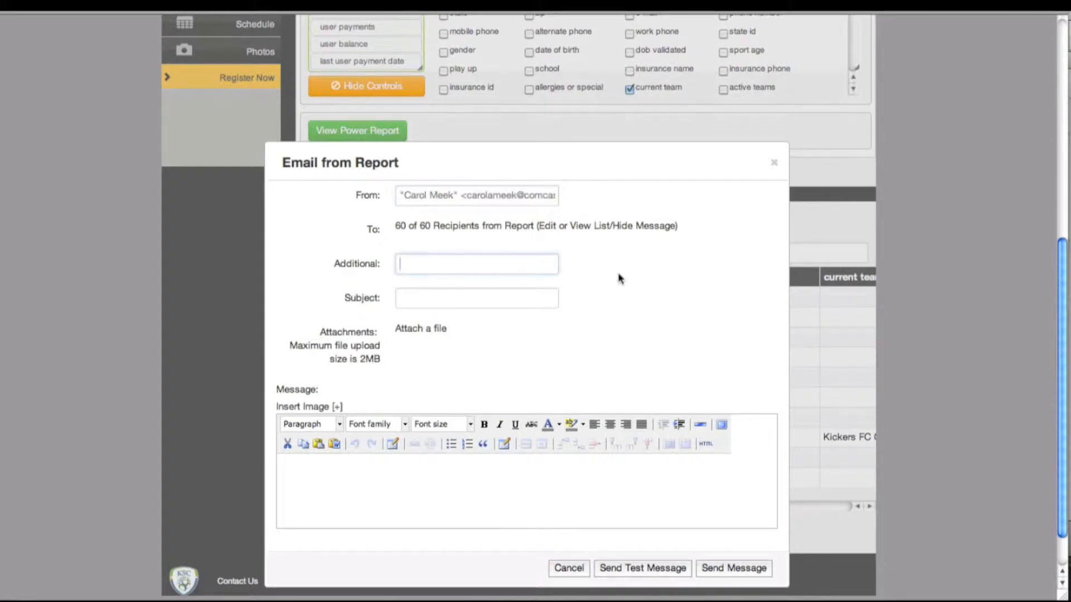
type("carol")
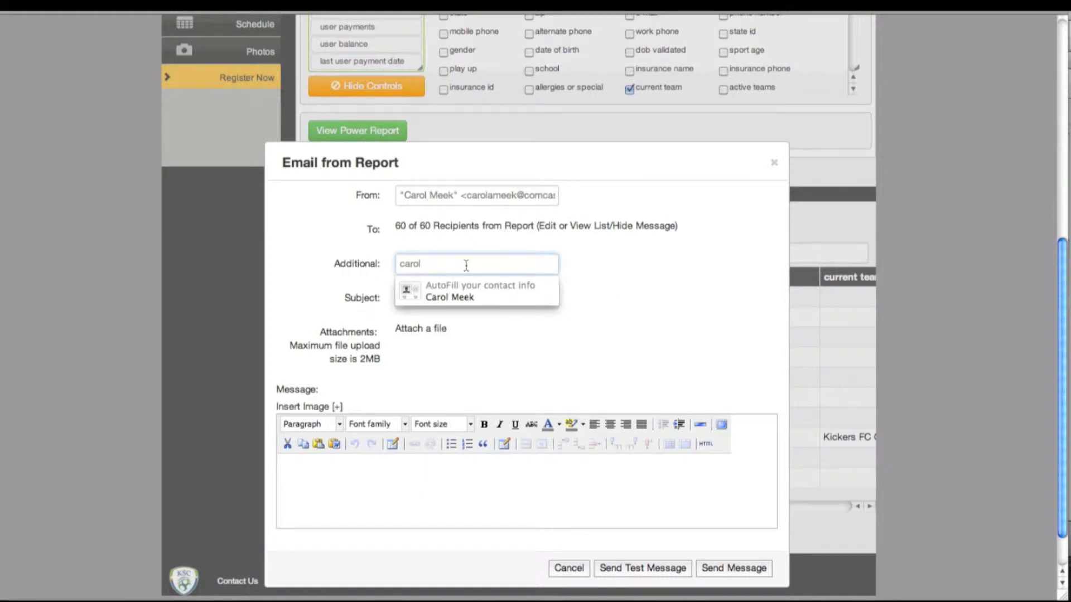
left_click(457, 298)
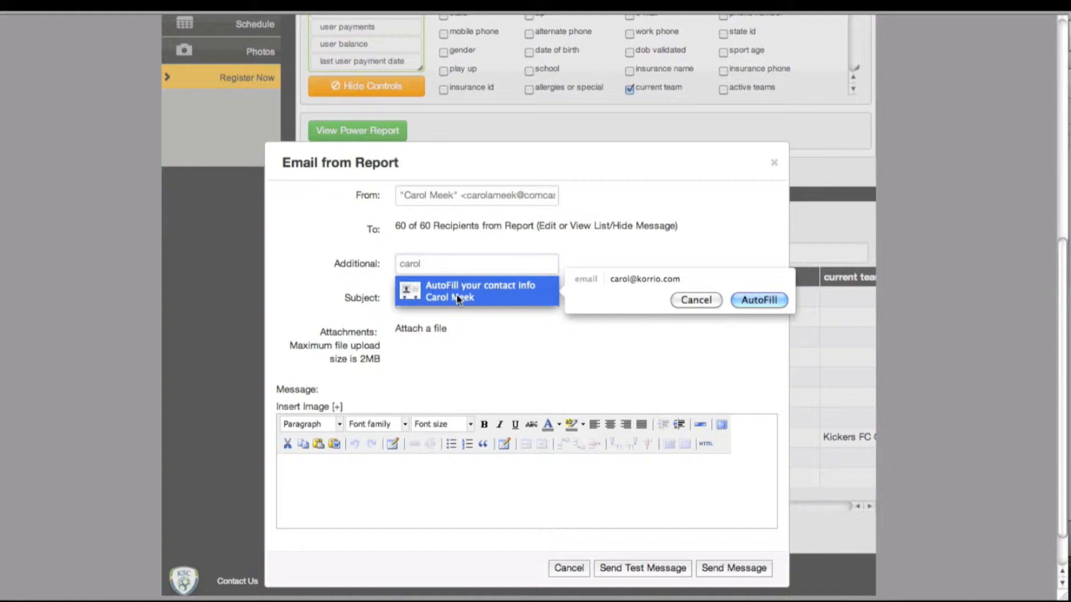
left_click(746, 300)
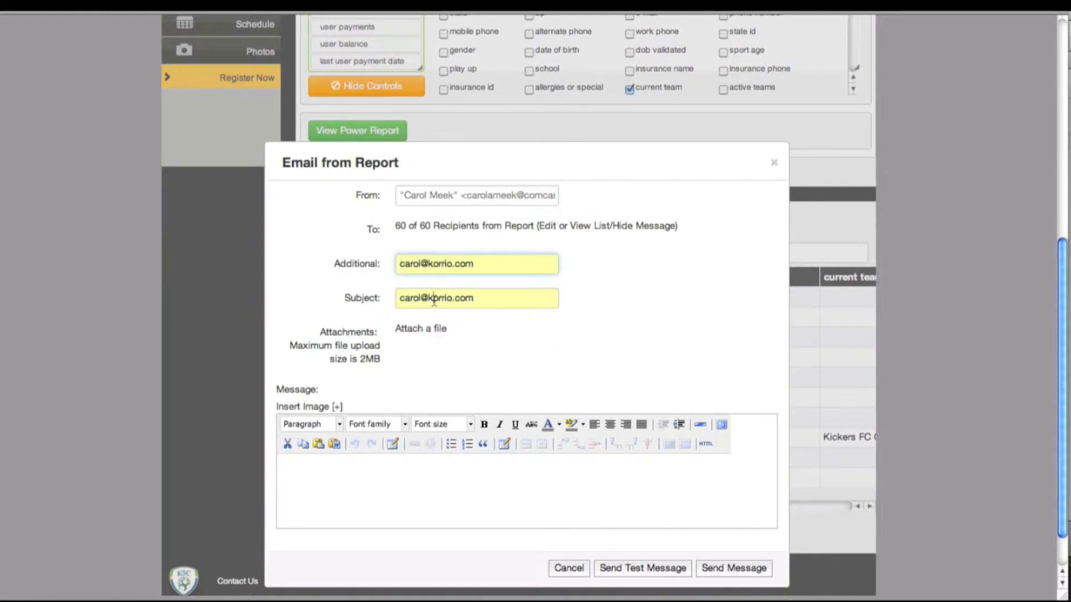
Replace the autofilled email subject with "test".
triple_click(433, 299)
key("BackSpace")
type("test")
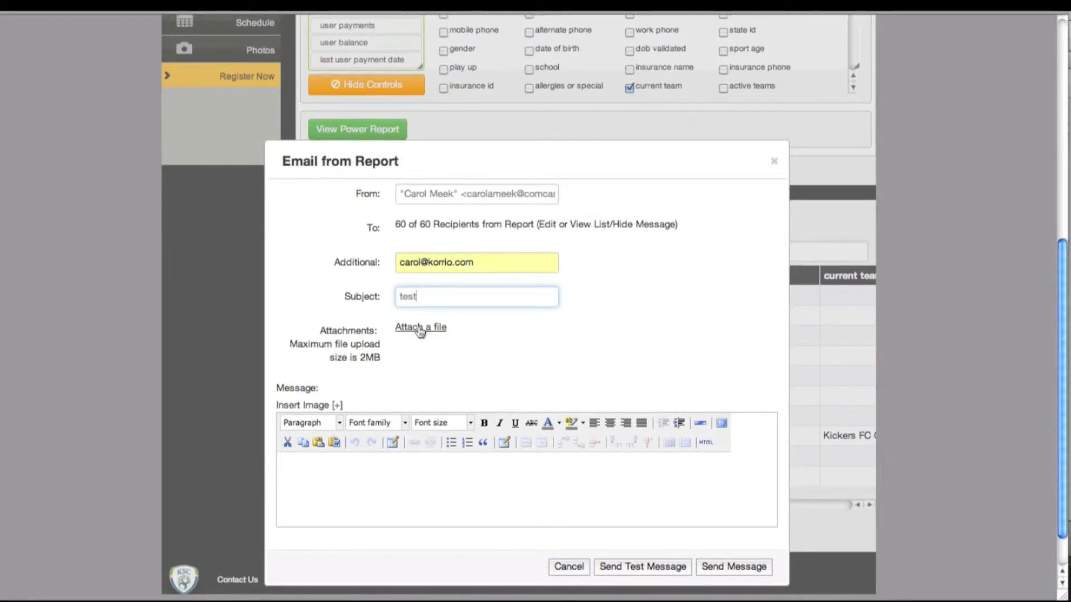
Begin the message body with "Dear" followed by the inserted parent name report field.
scroll(420, 333, "down", 2)
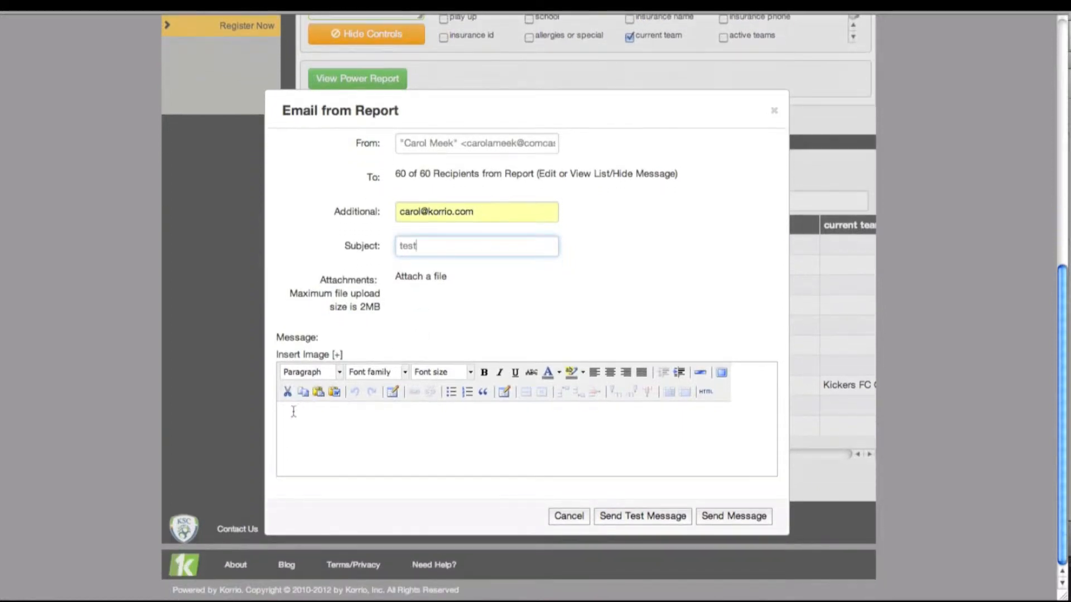
left_click(306, 434)
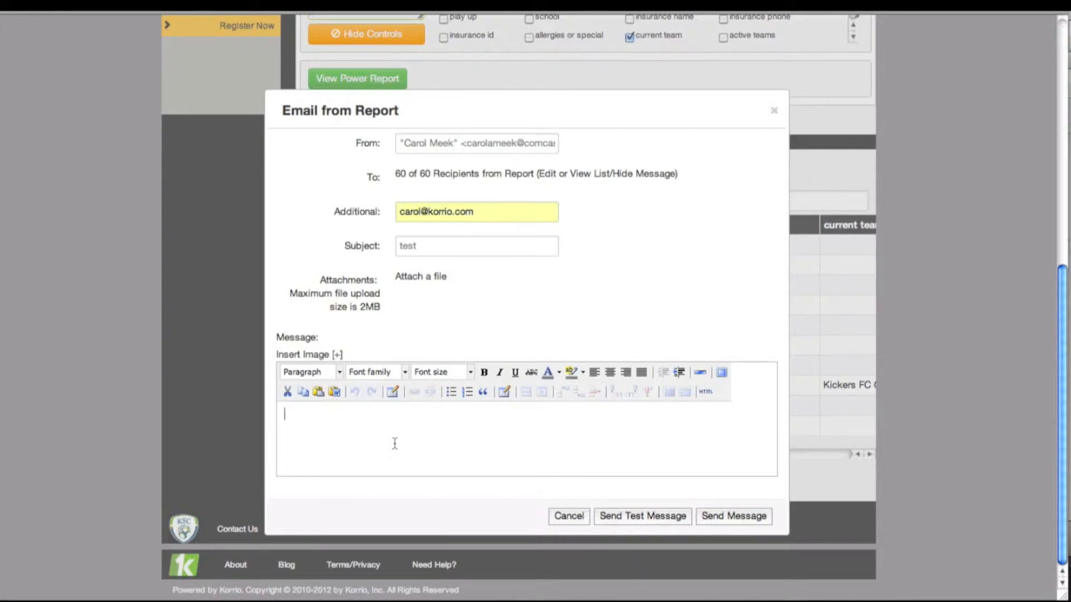
type("Dear,")
left_click(392, 393)
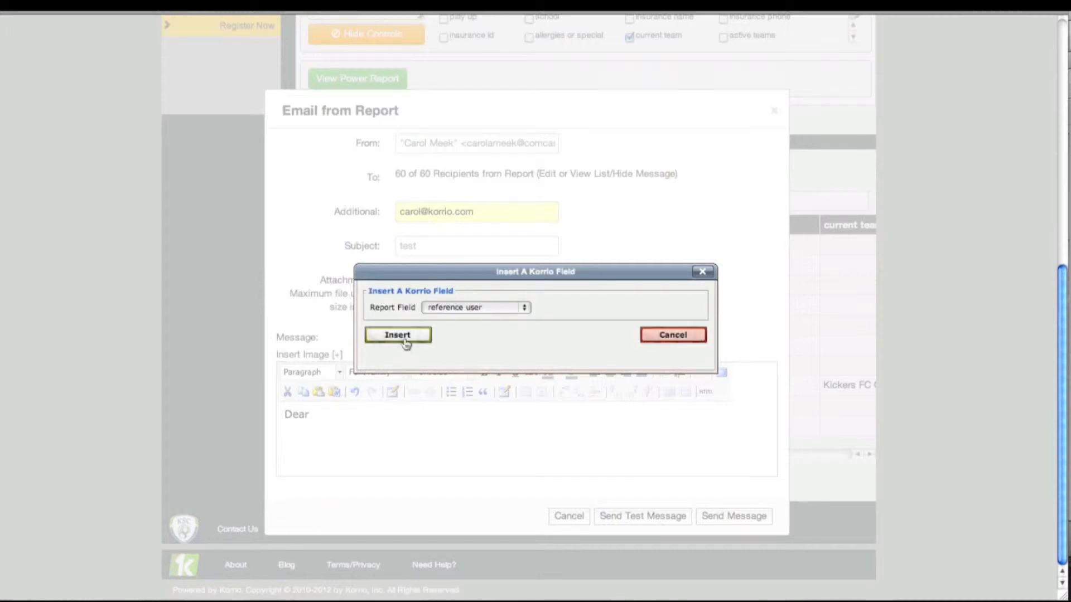
left_click(523, 307)
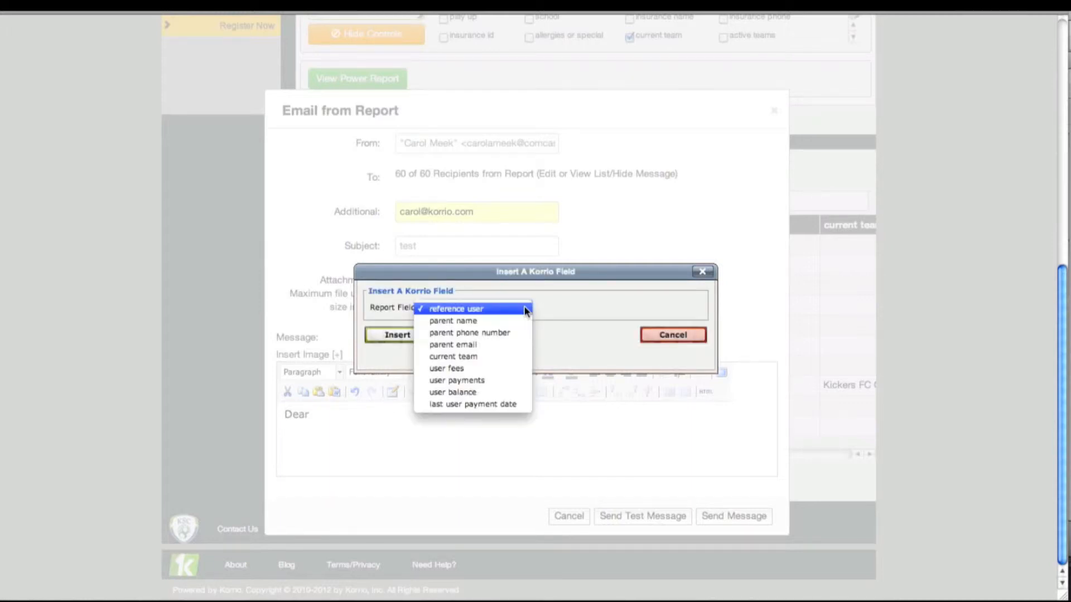
left_click(477, 321)
left_click(418, 335)
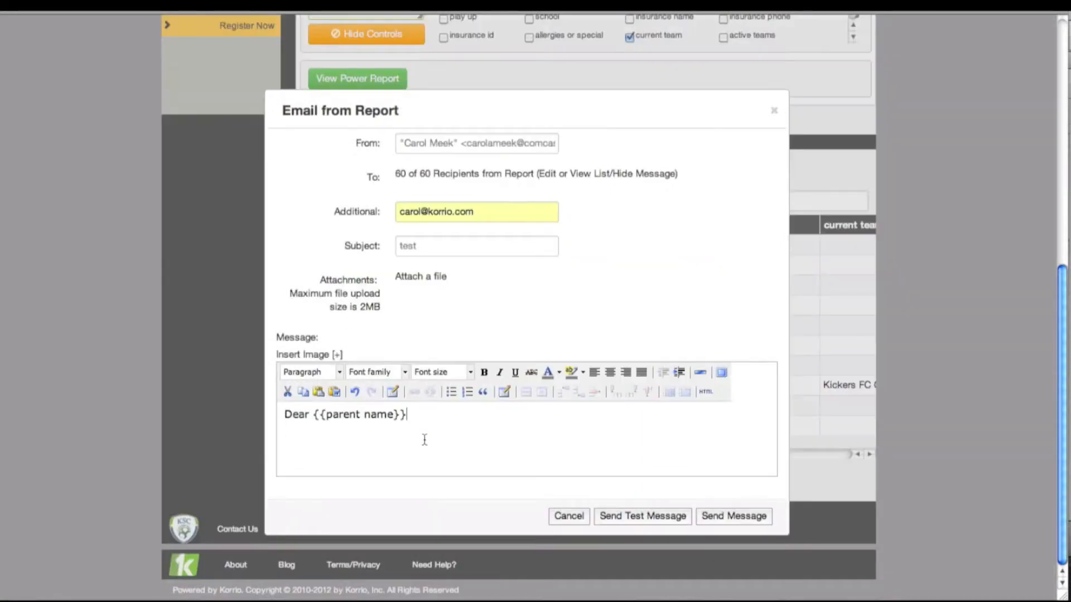
End the greeting with a comma and write "Your account still has a balance owing of -" two lines below it.
type(",")
key("Return")
key("Return")
type("Your ")
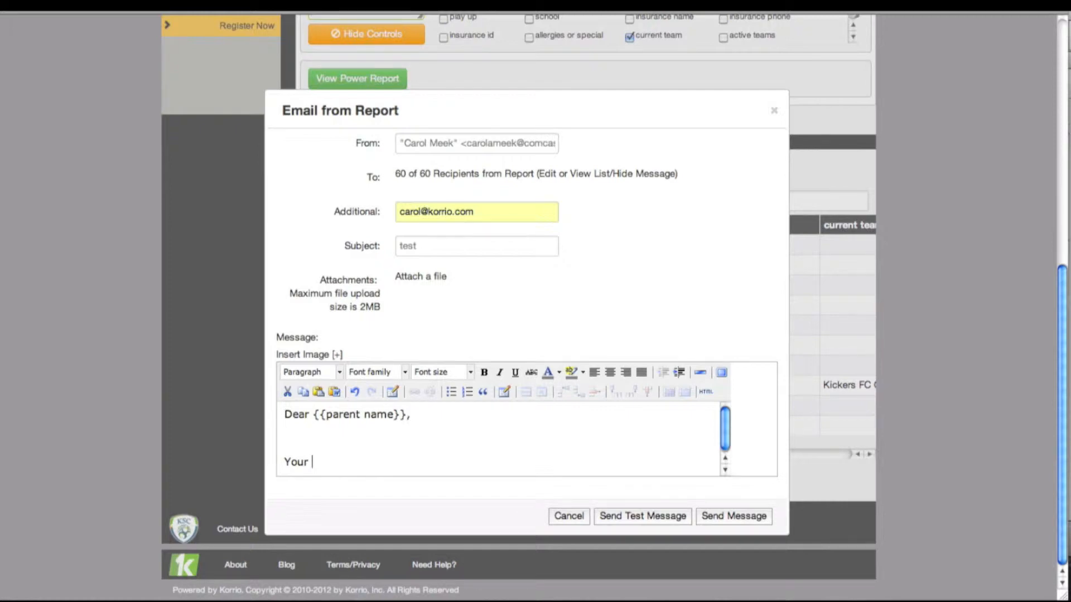
type("account still has a balance owei")
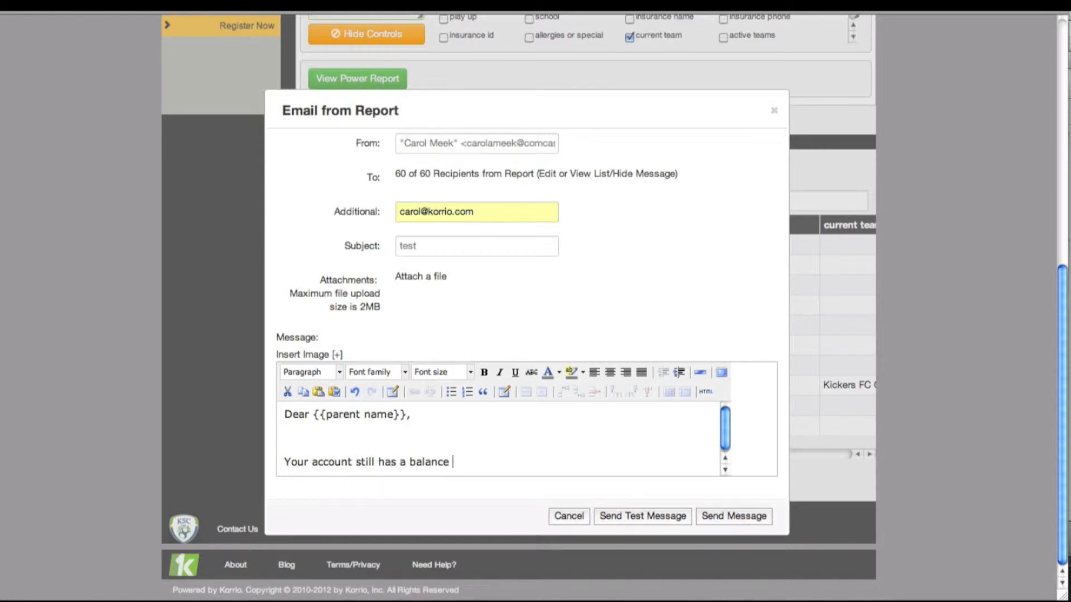
type("of")
key("BackSpace")
key("BackSpace")
key("BackSpace")
key("BackSpace")
key("BackSpace")
key("BackSpace")
key("BackSpace")
type("ing of -")
Insert the user balance report field at the end of the balance sentence, followed by a comma and a new line.
left_click(394, 395)
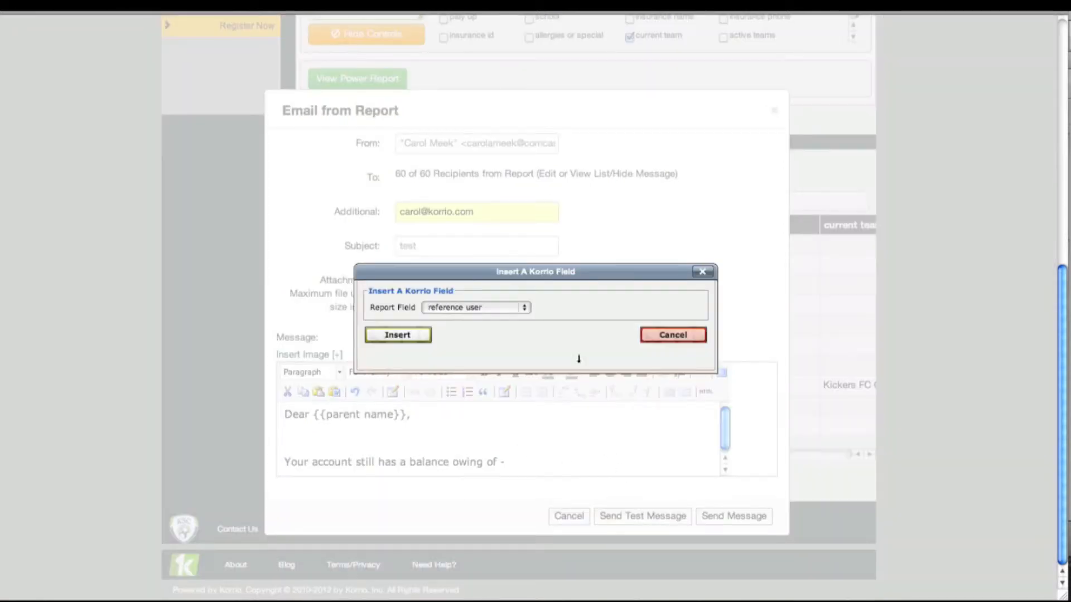
left_click(529, 308)
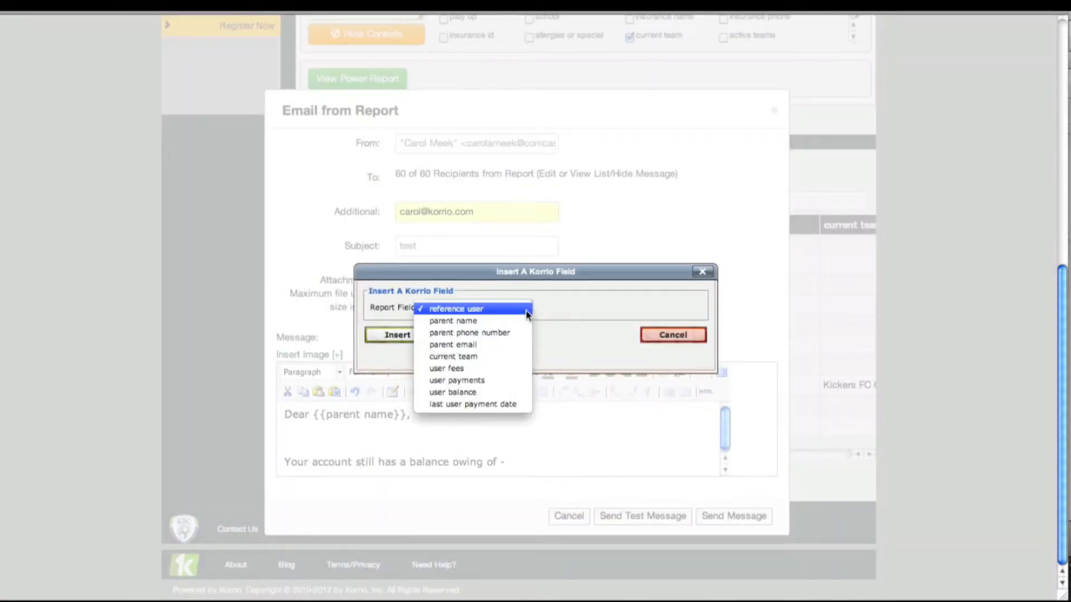
left_click(493, 393)
left_click(415, 341)
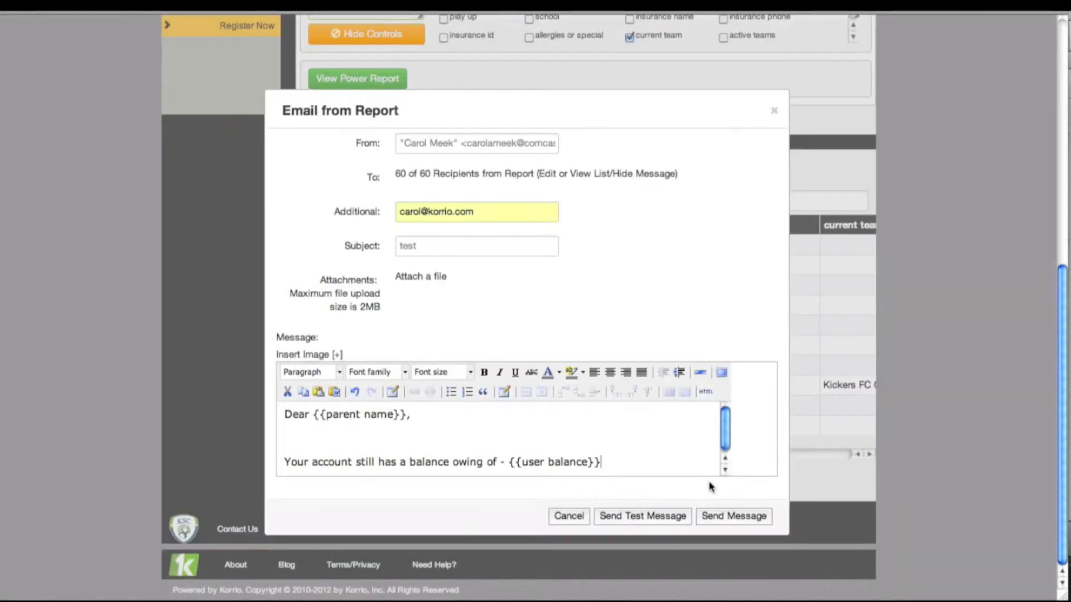
type(",")
key("Return")
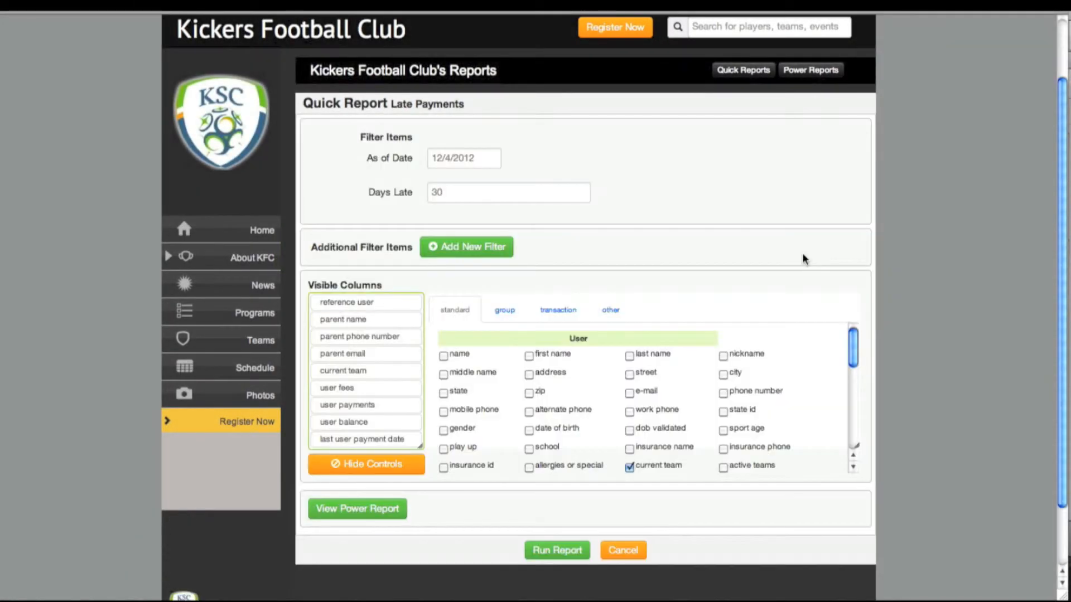
Set the Days Late filter of the Late Payments quick report to 60.
scroll(804, 259, "down", 2)
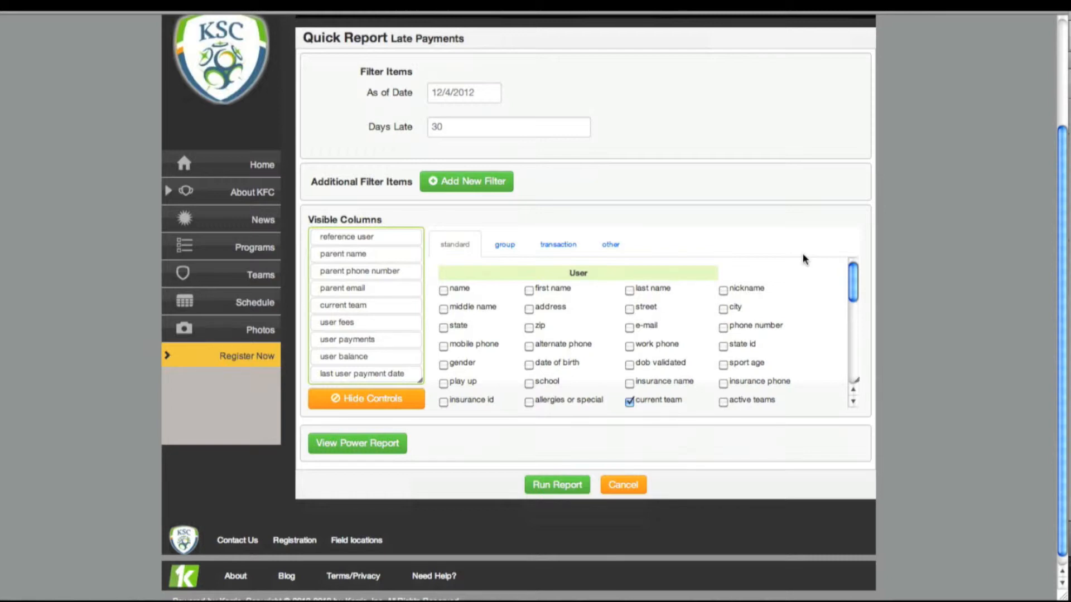
left_click(478, 133)
key("BackSpace")
key("BackSpace")
type("60")
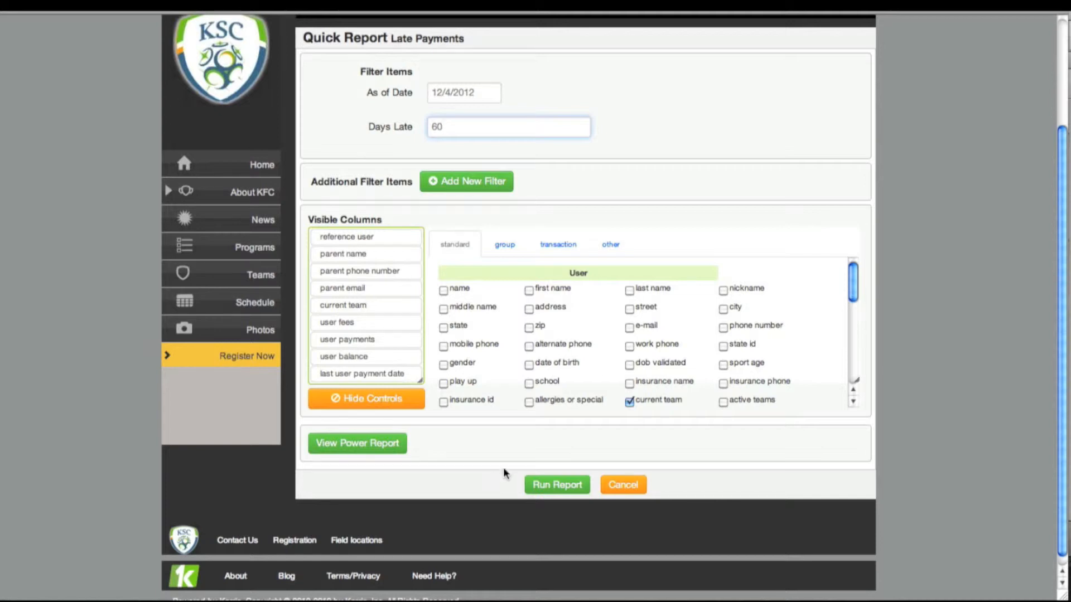
Run the Late Payments report and look through the resulting rows, including the fee, balance and last payment date columns.
left_click(543, 485)
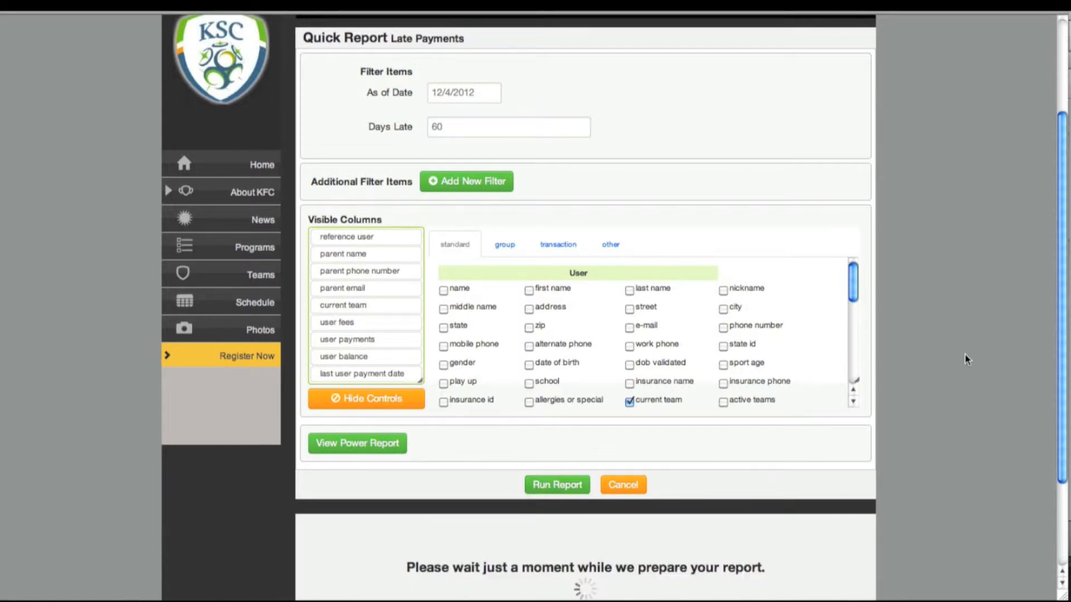
scroll(968, 361, "down", 3)
scroll(967, 361, "down", 5)
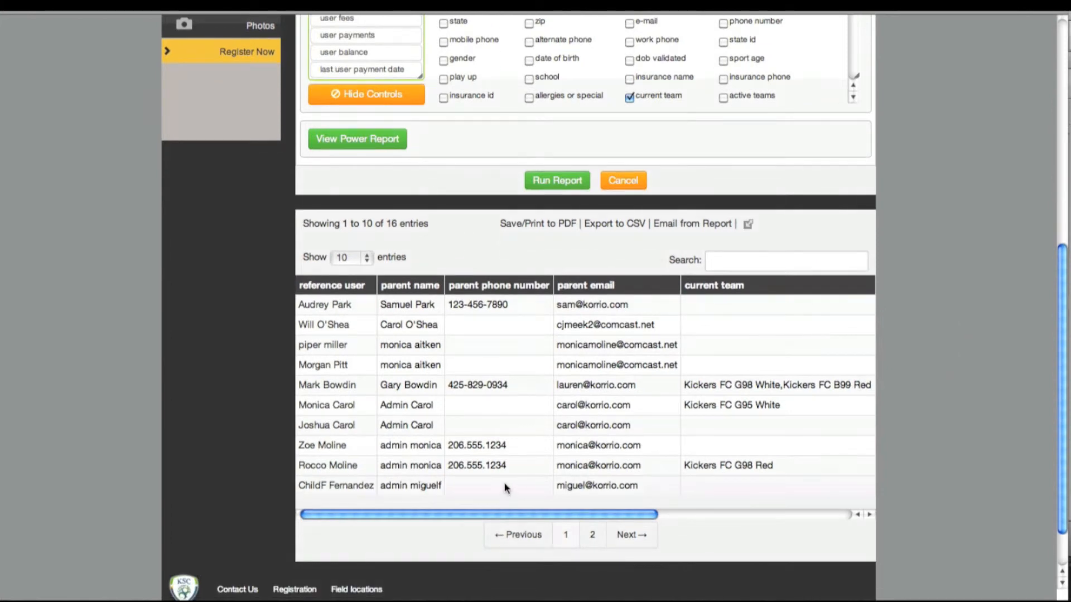
scroll(505, 486, "right", 10)
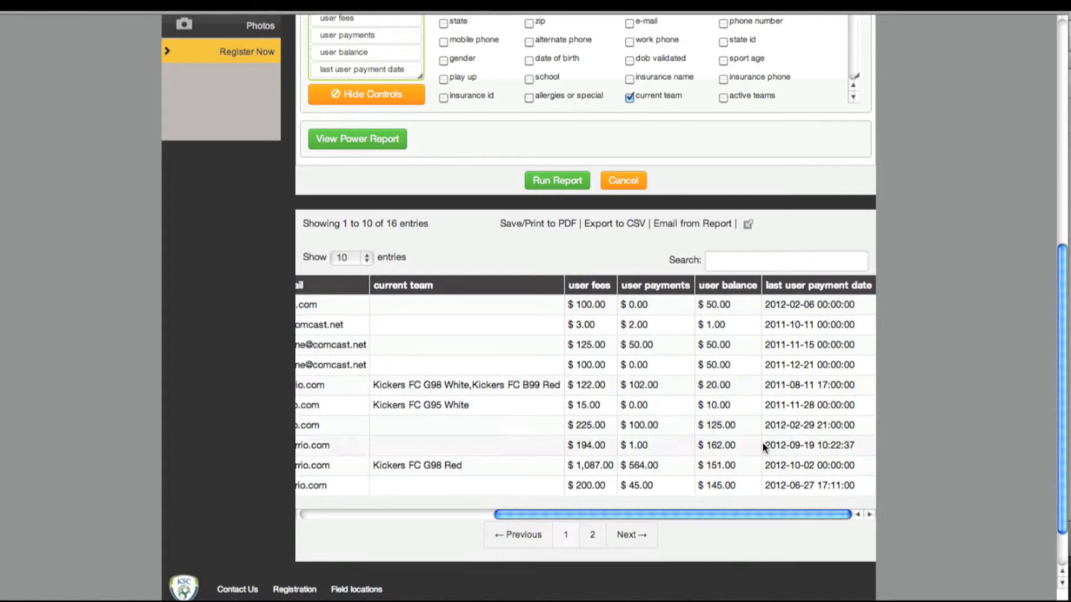
scroll(724, 445, "left", 10)
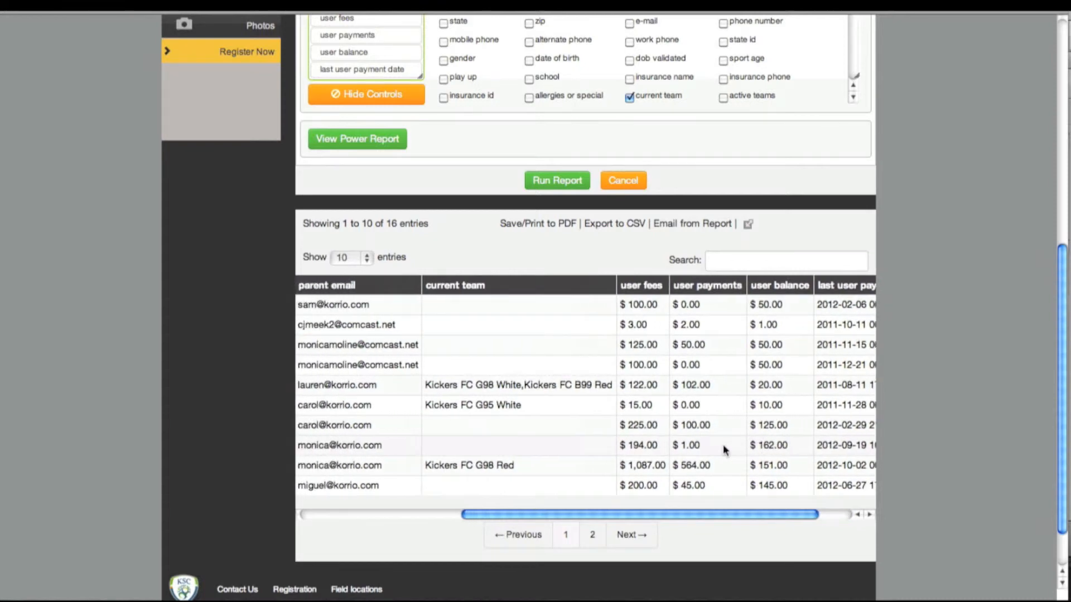
scroll(723, 444, "down", 1)
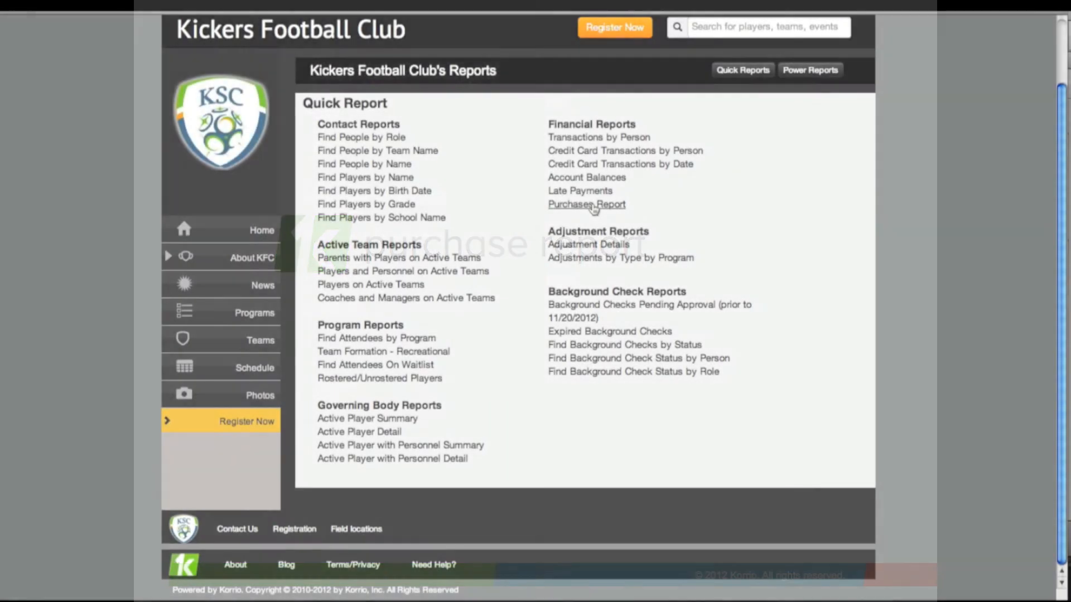
Open the Purchases Report from the financial quick reports and run it with its default columns and no date filter.
left_click(591, 206)
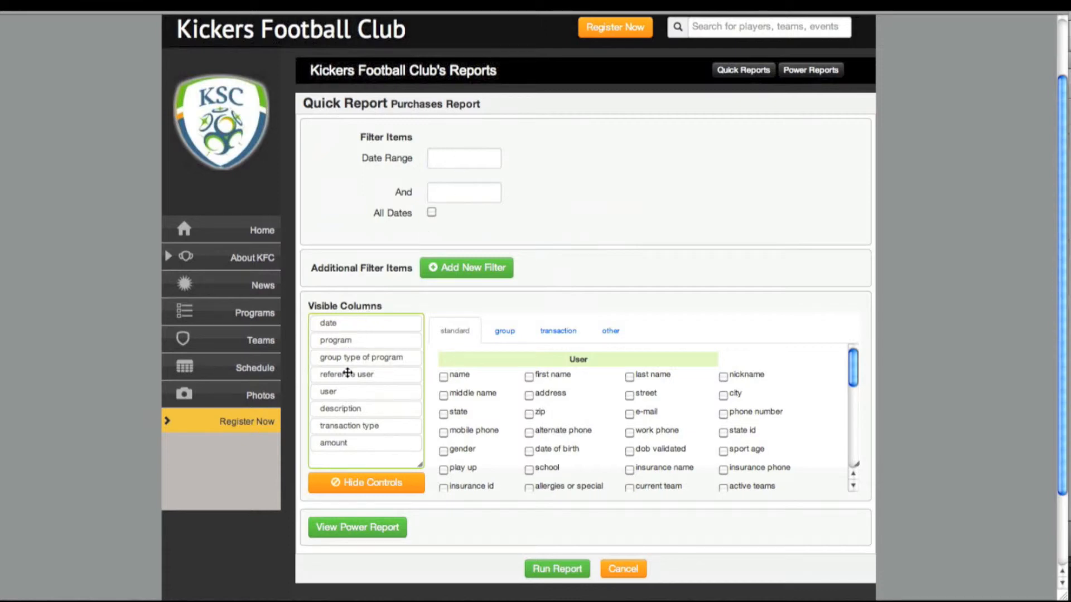
scroll(346, 389, "down", 3)
scroll(346, 388, "down", 1)
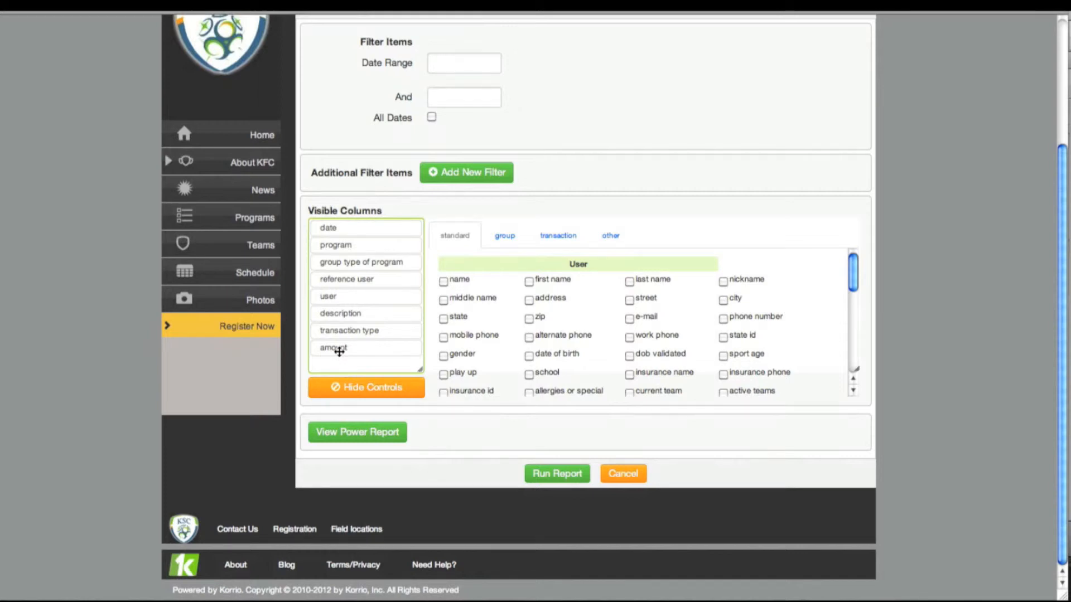
left_click(559, 474)
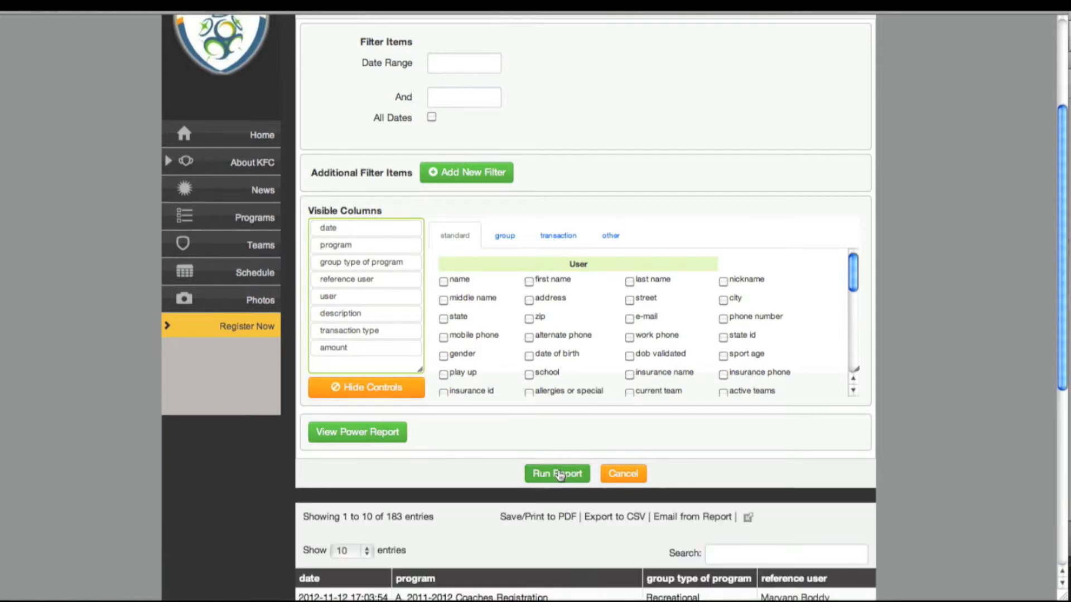
scroll(982, 463, "down", 6)
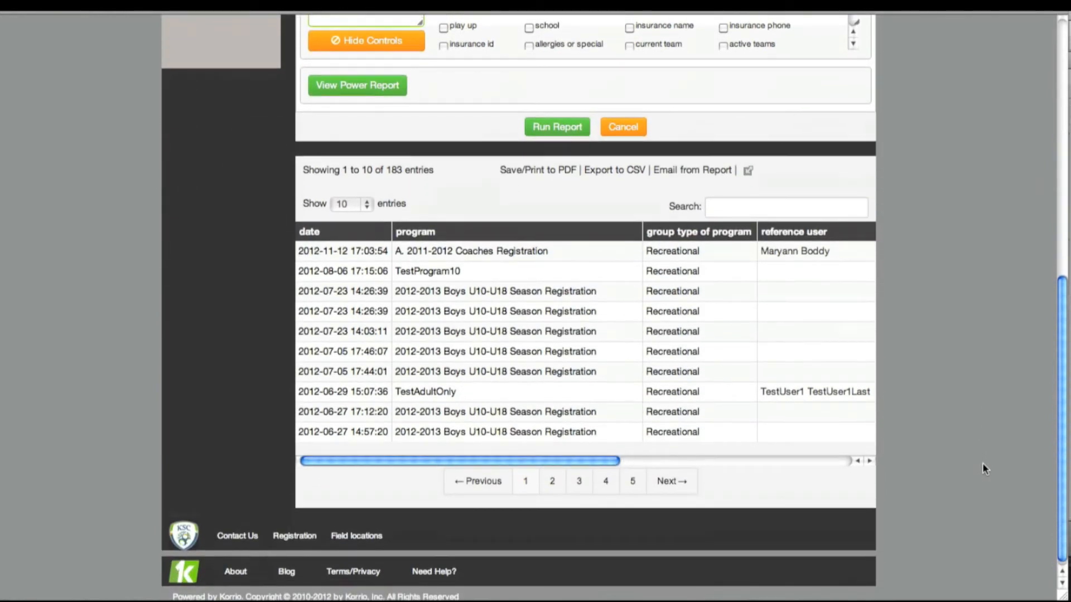
Sort the purchases results by program and look over the sorted rows.
left_click(420, 234)
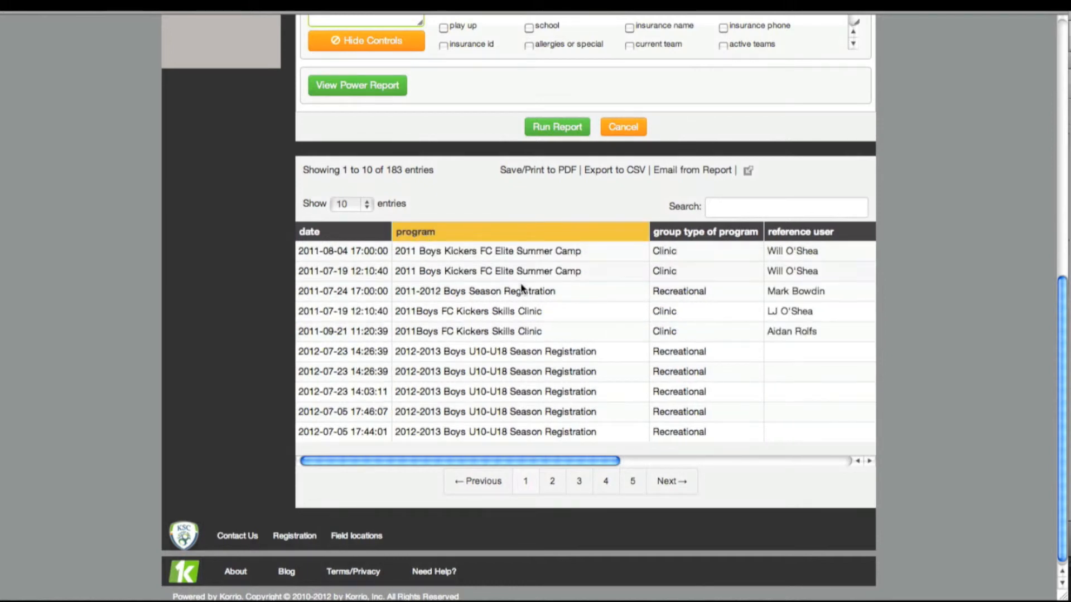
scroll(512, 422, "down", 1)
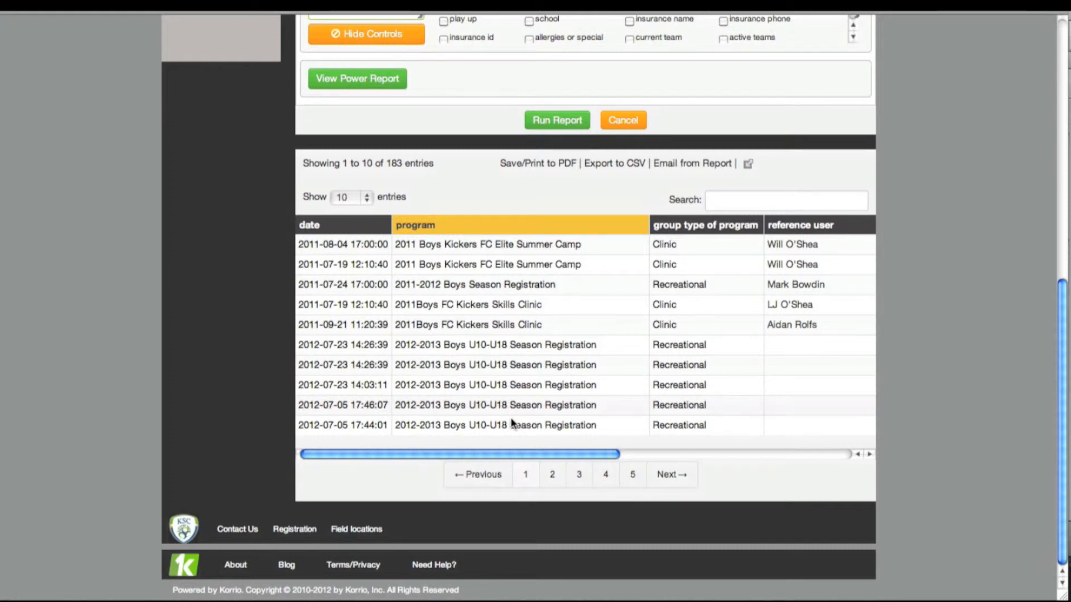
left_click_drag(502, 454, 418, 443)
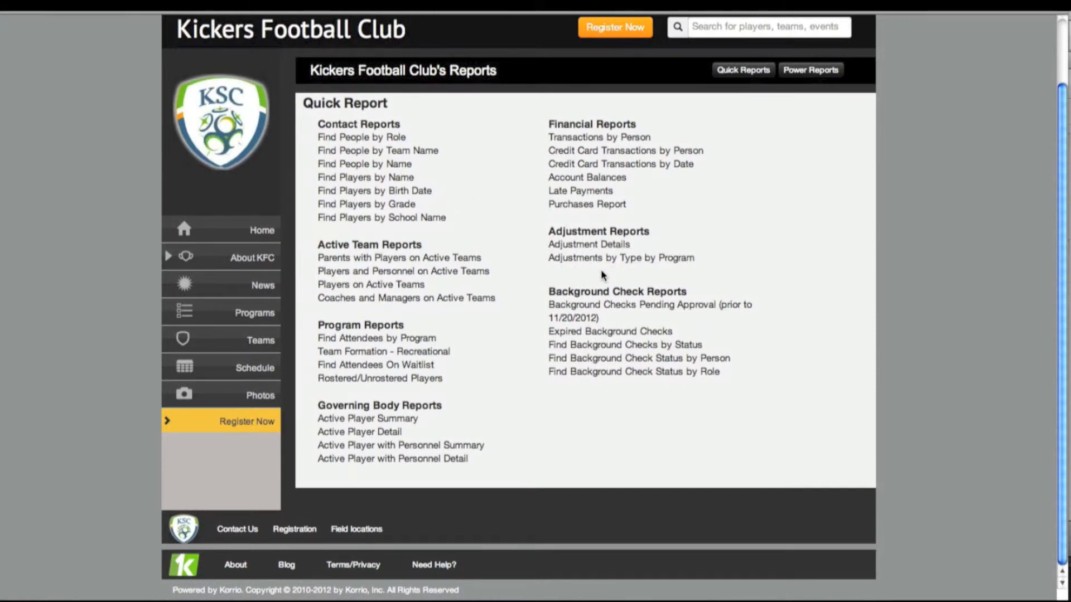
Open the Adjustment Details quick report and set its filters to include all dates and all programs.
left_click(577, 245)
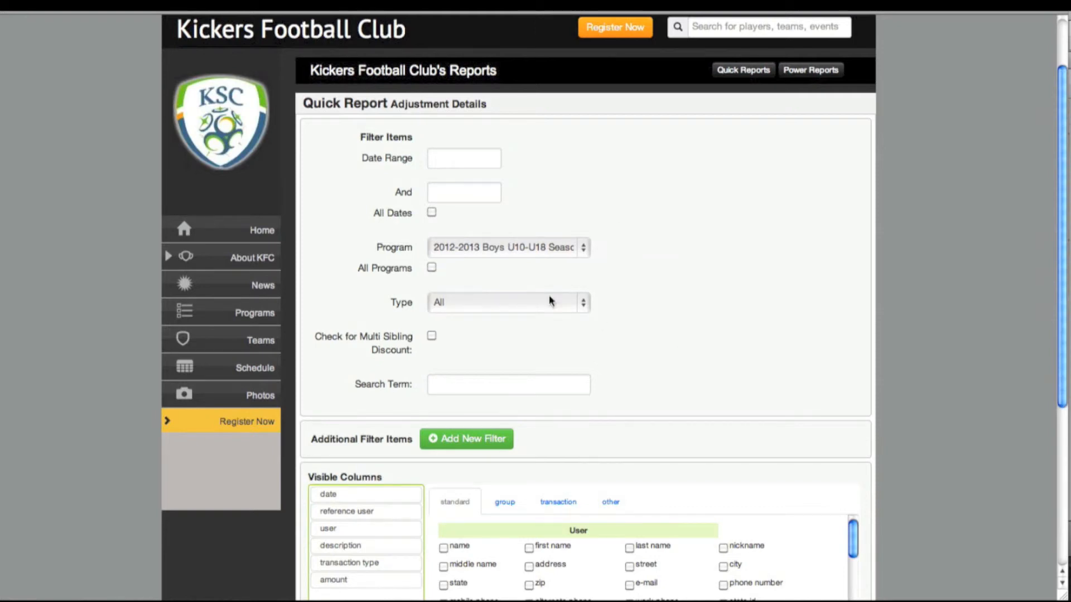
left_click(450, 158)
left_click(697, 253)
left_click(432, 213)
left_click(587, 249)
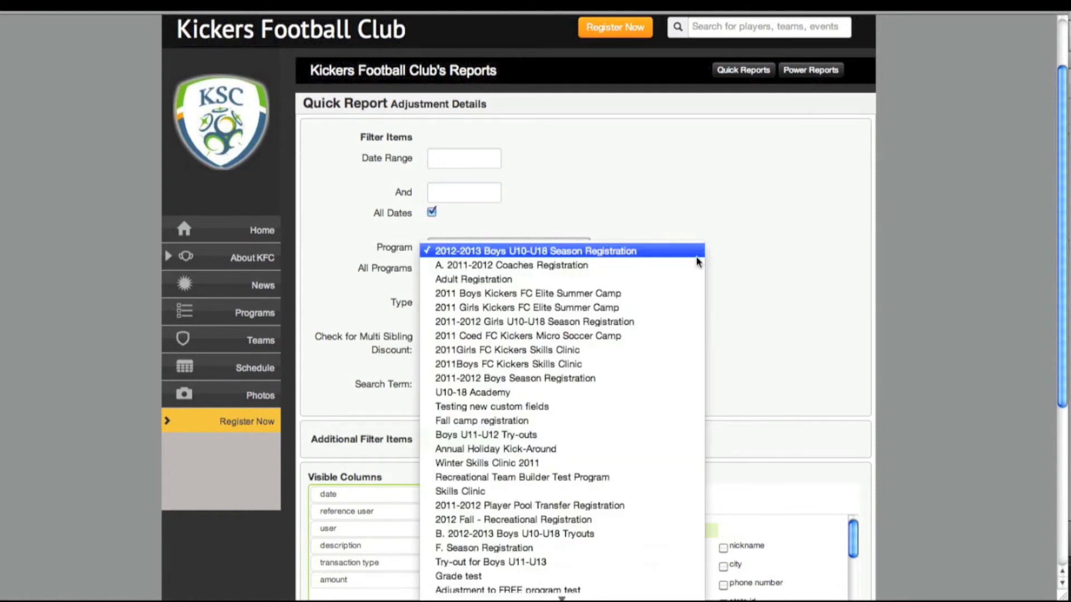
left_click(734, 263)
left_click(433, 269)
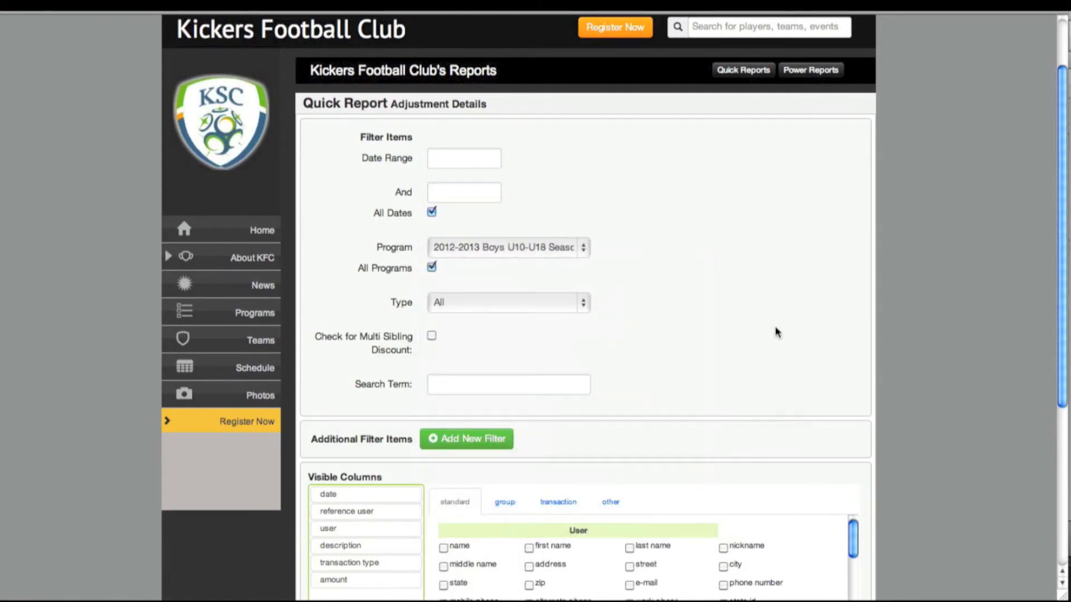
Look over the adjustment Type options and try the Check for Multi Sibling Discount filter, leaving Type at All and the discount check off.
scroll(777, 330, "down", 4)
left_click(582, 202)
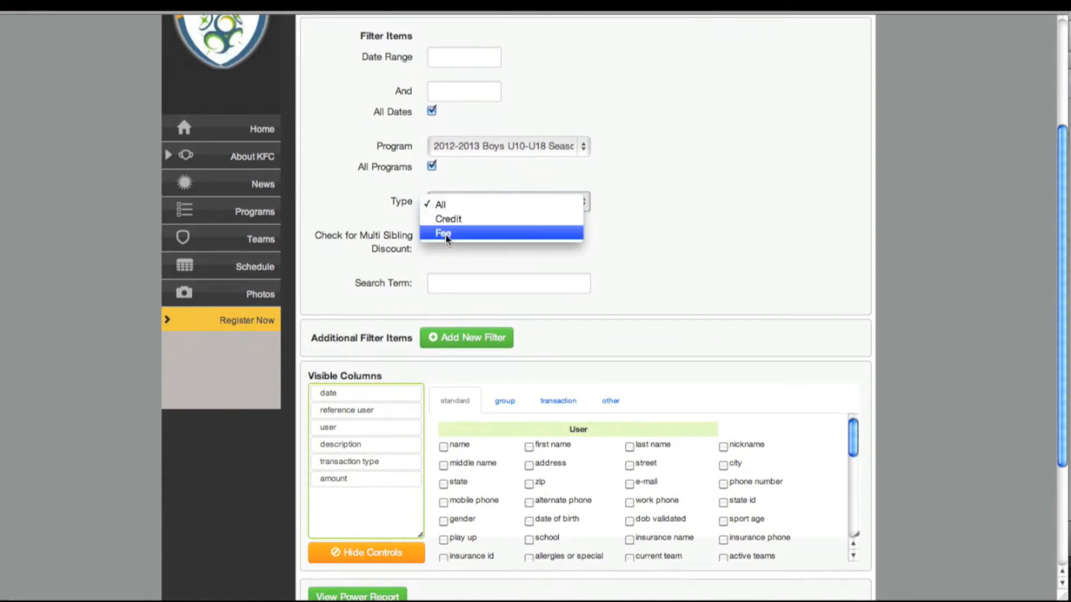
left_click(637, 230)
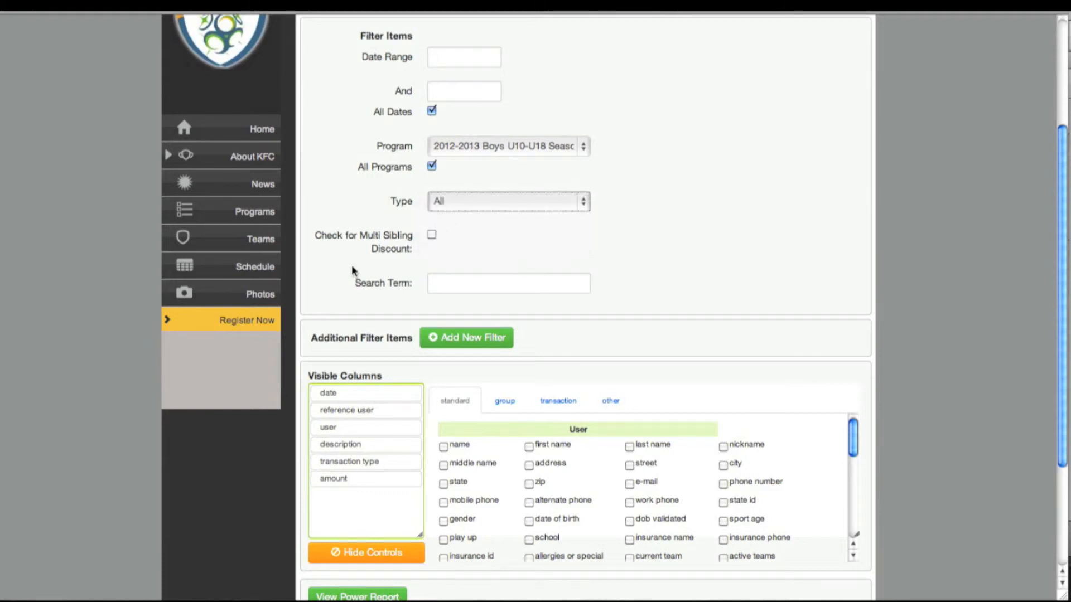
left_click(431, 235)
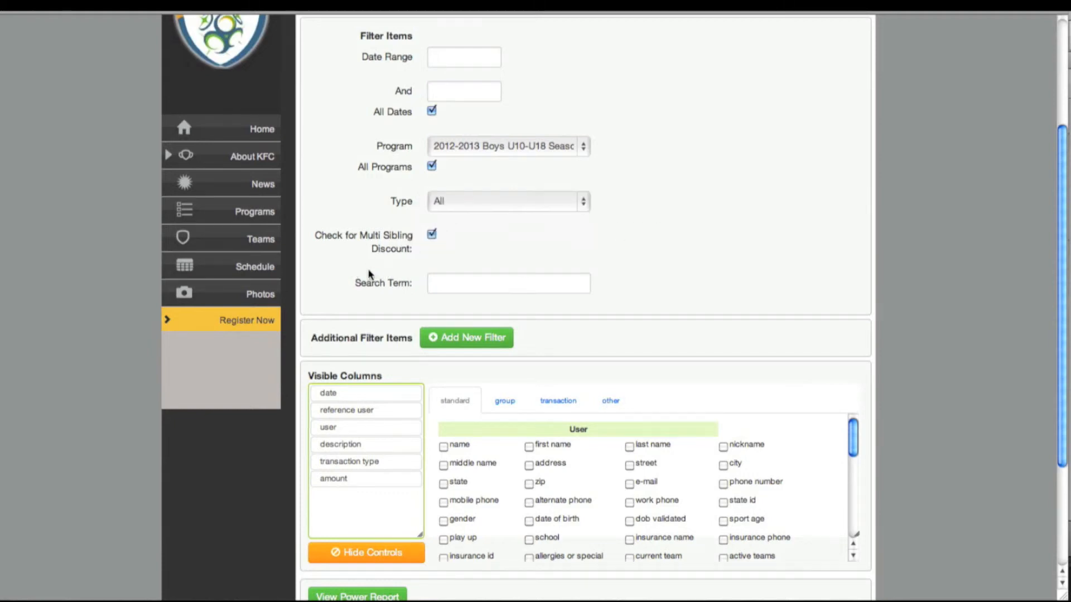
left_click(432, 234)
Try "donation" as the search term of the Adjustment Details report and clear it again.
left_click(476, 289)
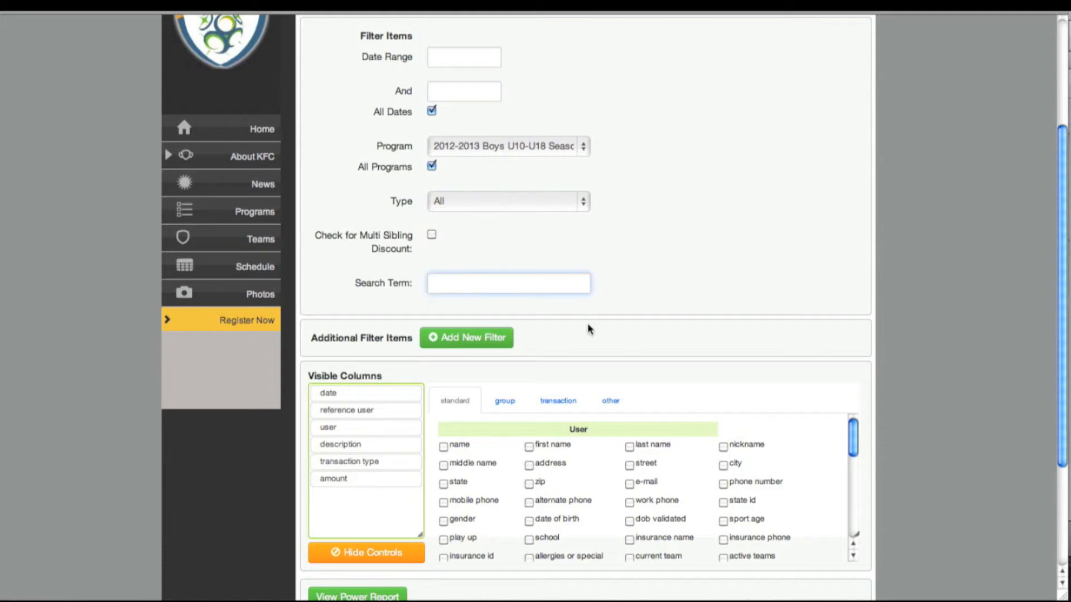
type("donation")
key("BackSpace")
key("BackSpace")
key("BackSpace")
key("BackSpace")
key("BackSpace")
key("BackSpace")
key("BackSpace")
key("BackSpace")
Run the Adjustment Details report and look through its descriptions, transaction types and amounts.
scroll(684, 249, "up", 2)
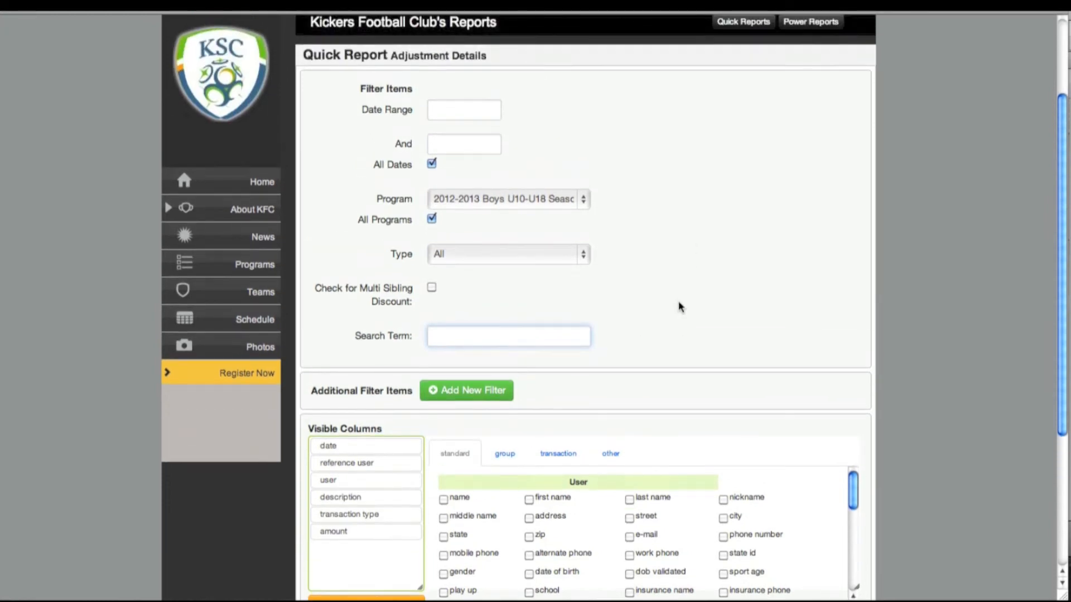
scroll(679, 306, "down", 6)
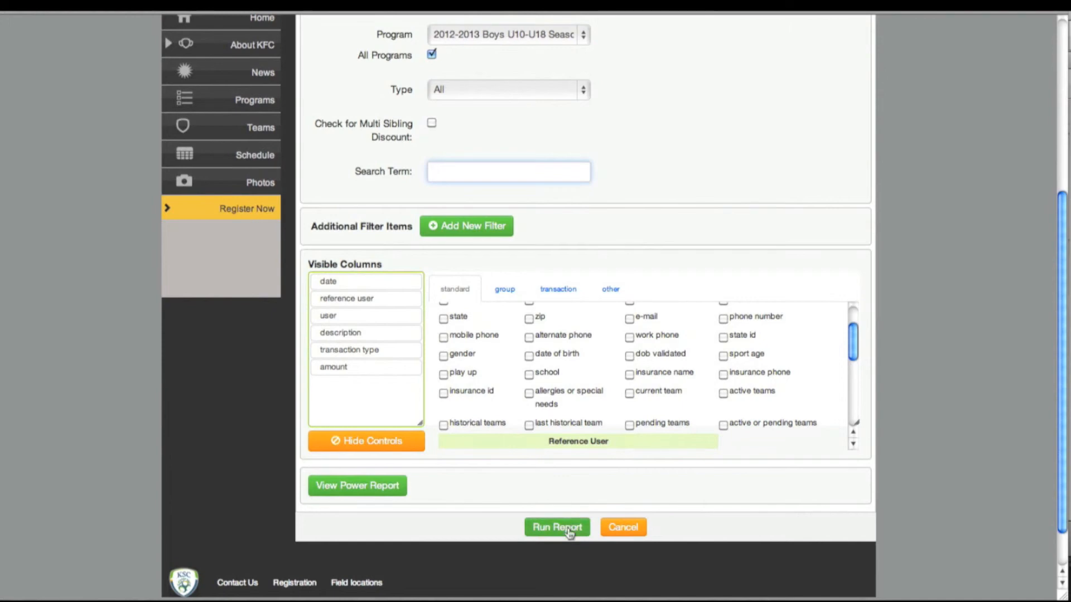
left_click(569, 532)
scroll(1003, 446, "down", 10)
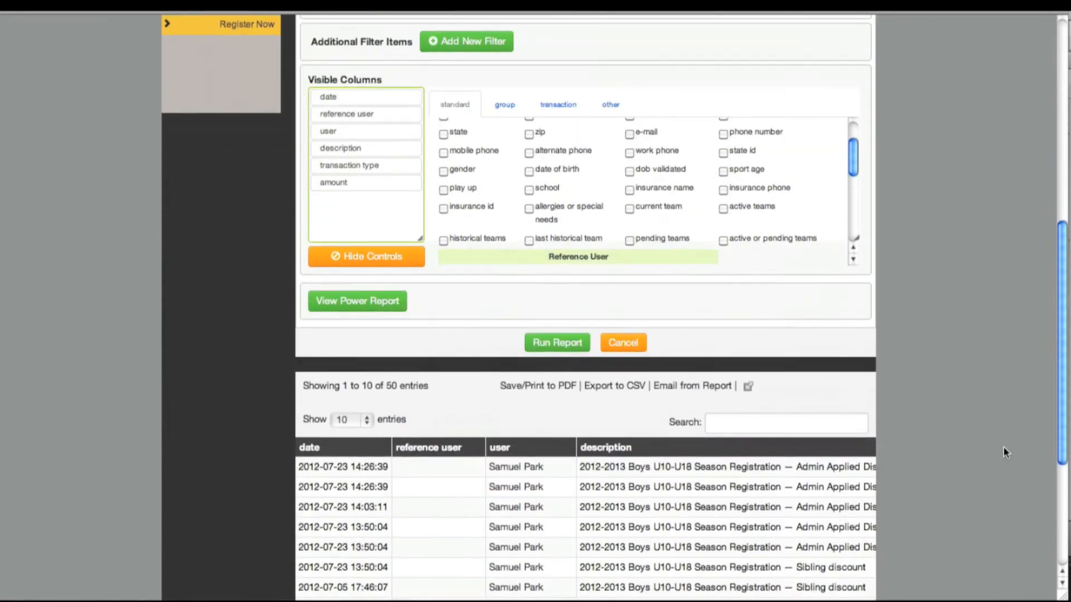
scroll(622, 431, "right", 5)
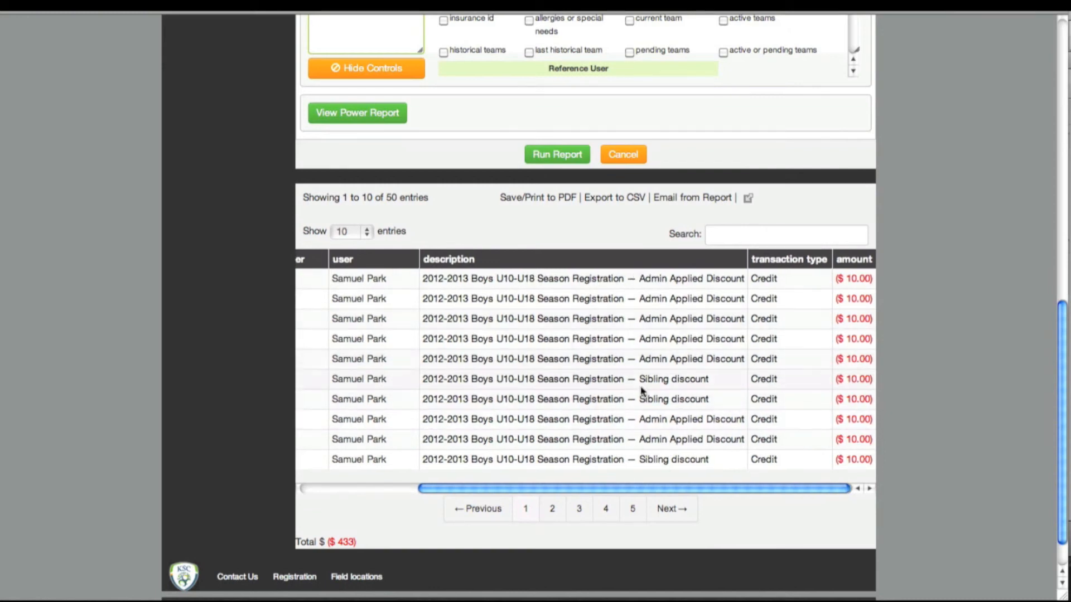
scroll(645, 454, "right", 1)
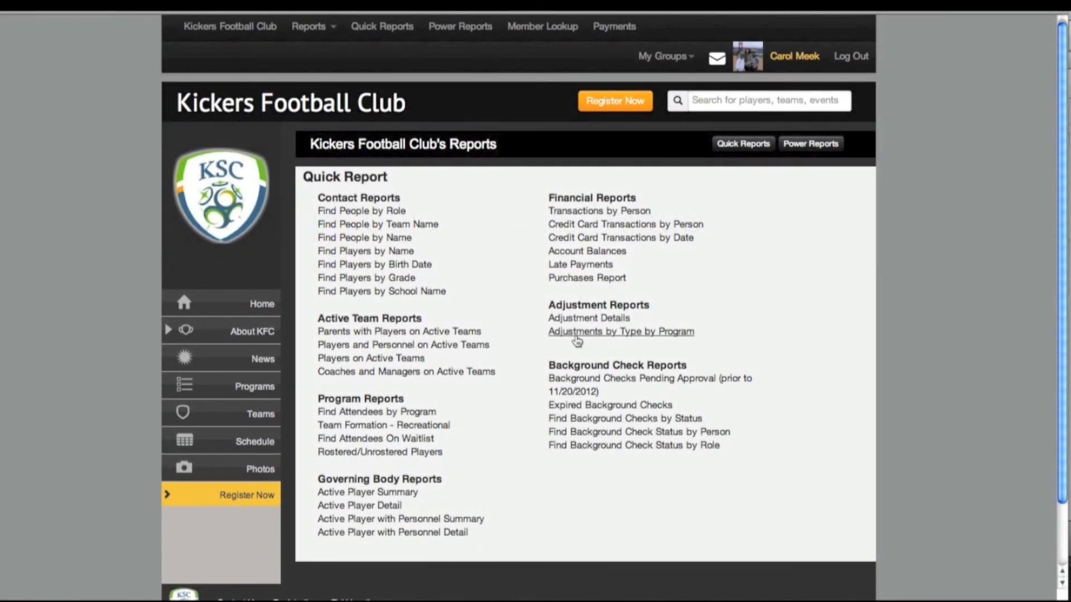
Open the Adjustments by Type by Program quick report and review its filter items and visible columns.
left_click(576, 337)
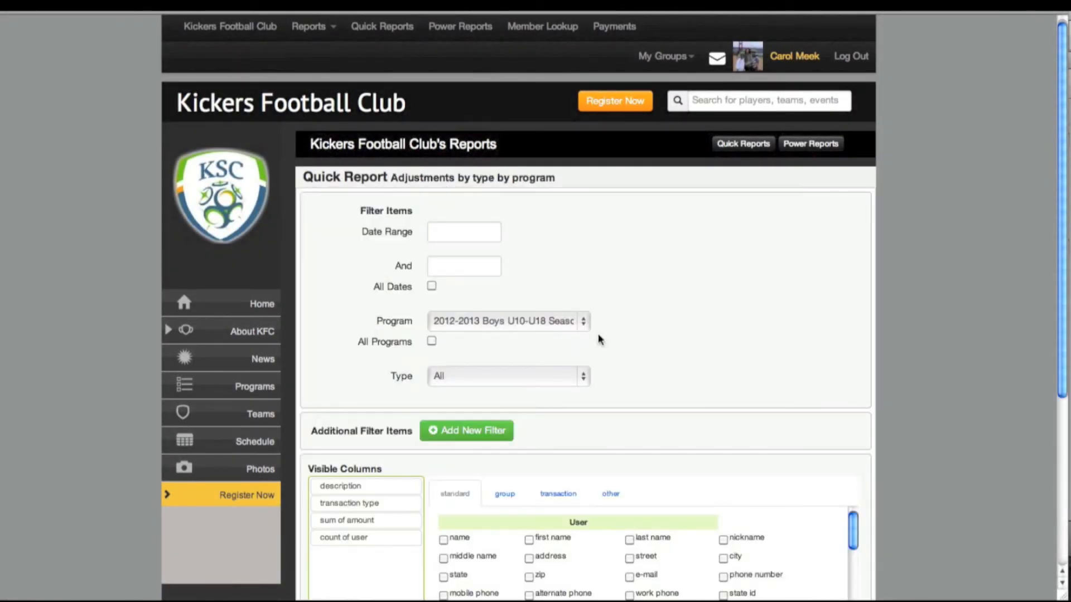
scroll(783, 356, "down", 1)
scroll(784, 357, "down", 2)
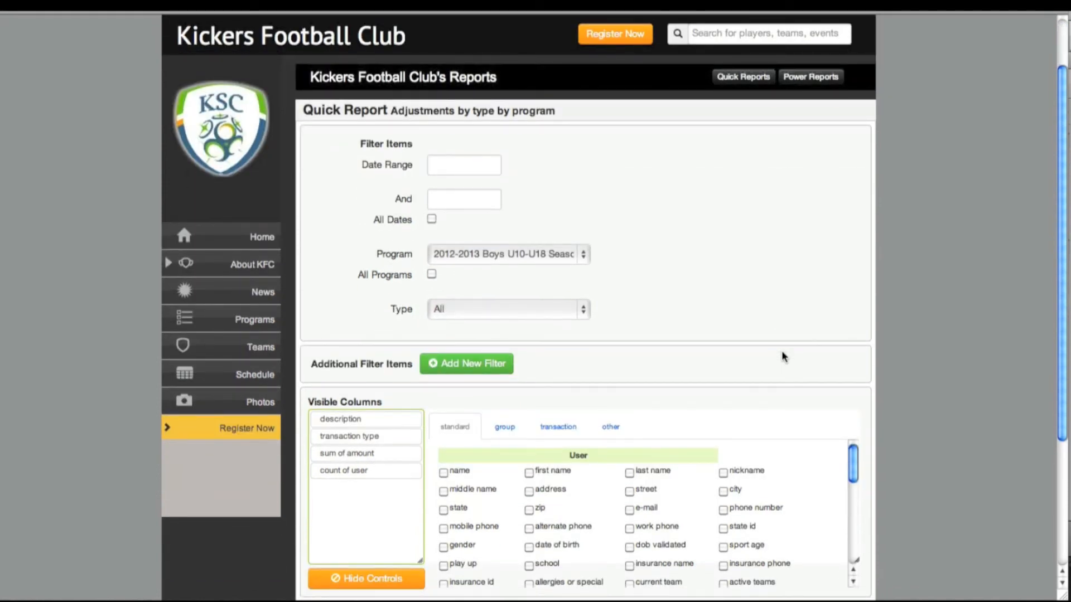
scroll(781, 350, "down", 3)
scroll(889, 359, "down", 3)
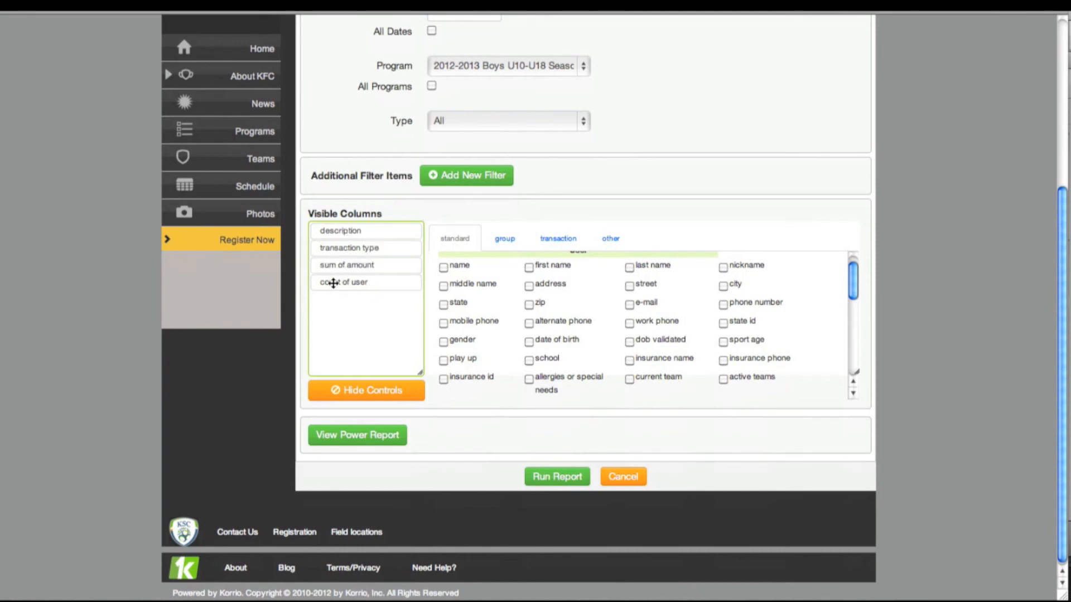
scroll(953, 344, "up", 3)
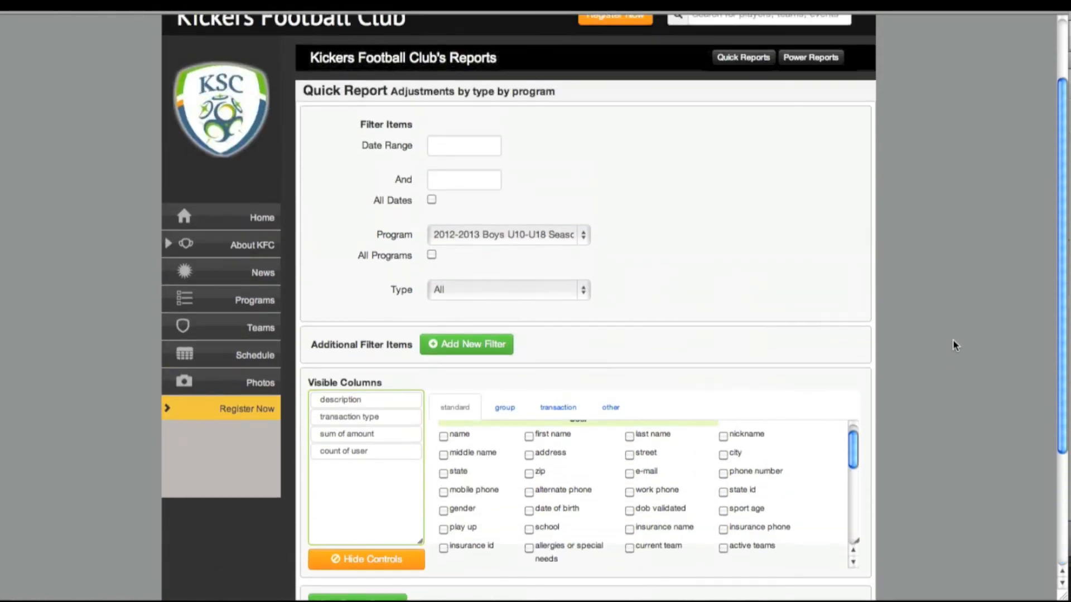
Include all dates and all programs in the Adjustments by Type by Program report and run it to view the results.
left_click(431, 200)
left_click(432, 257)
scroll(626, 306, "down", 3)
left_click(565, 529)
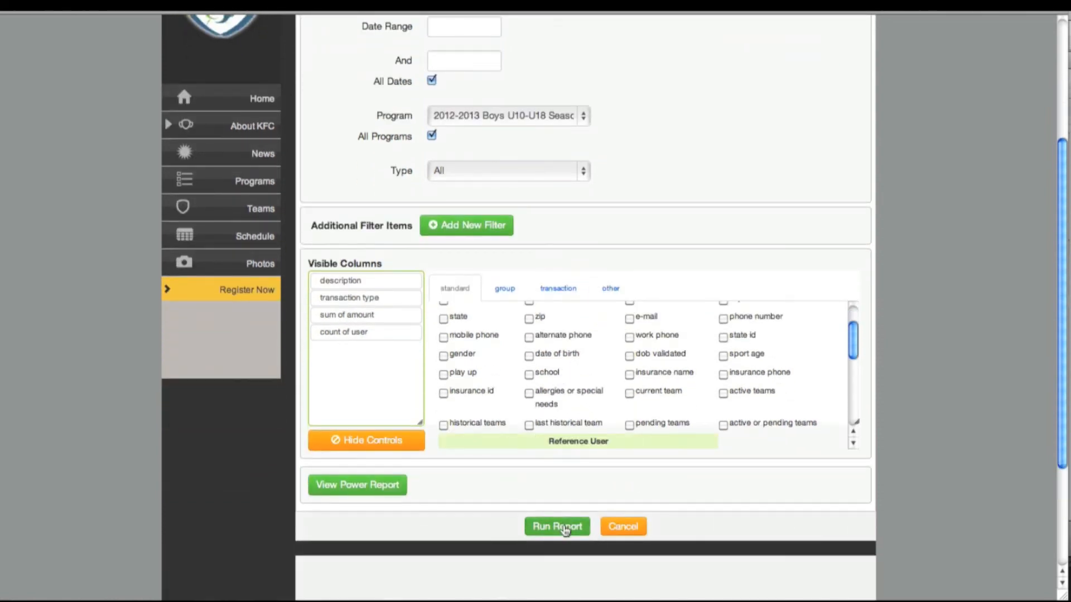
scroll(928, 511, "down", 5)
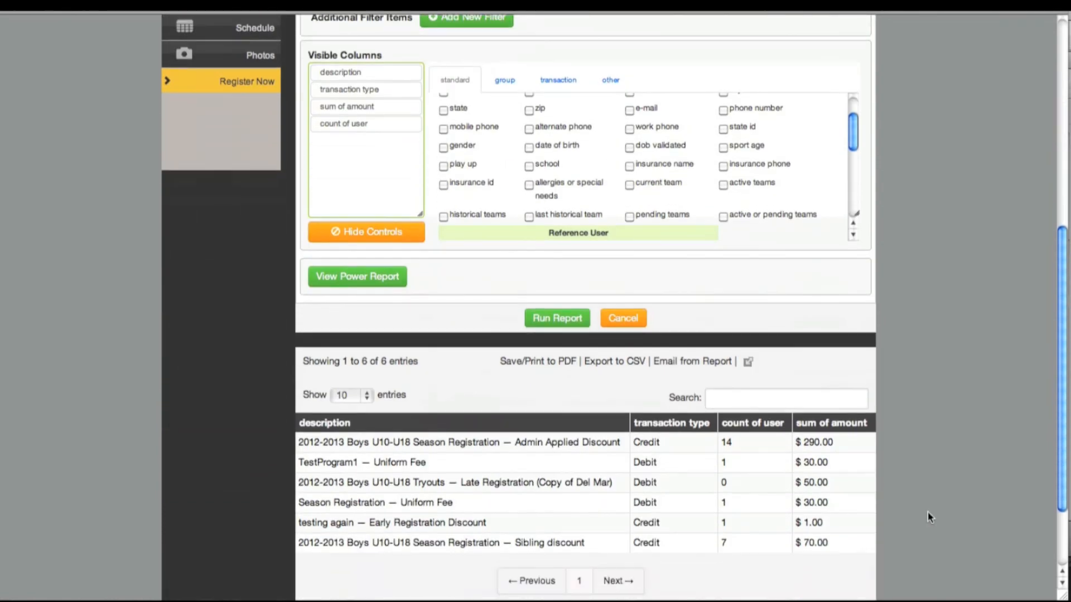
scroll(870, 508, "down", 2)
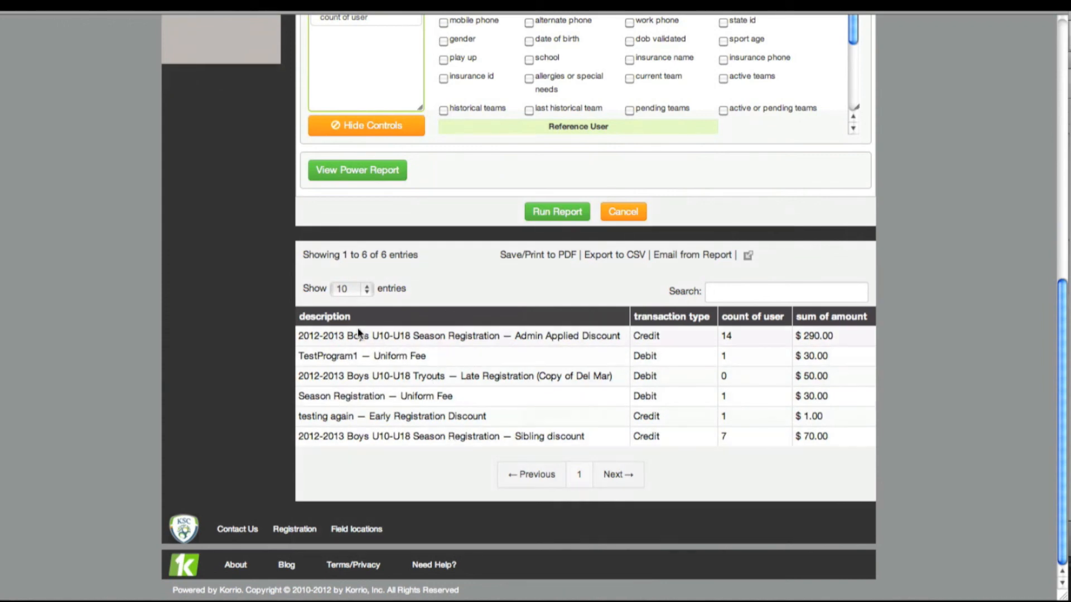